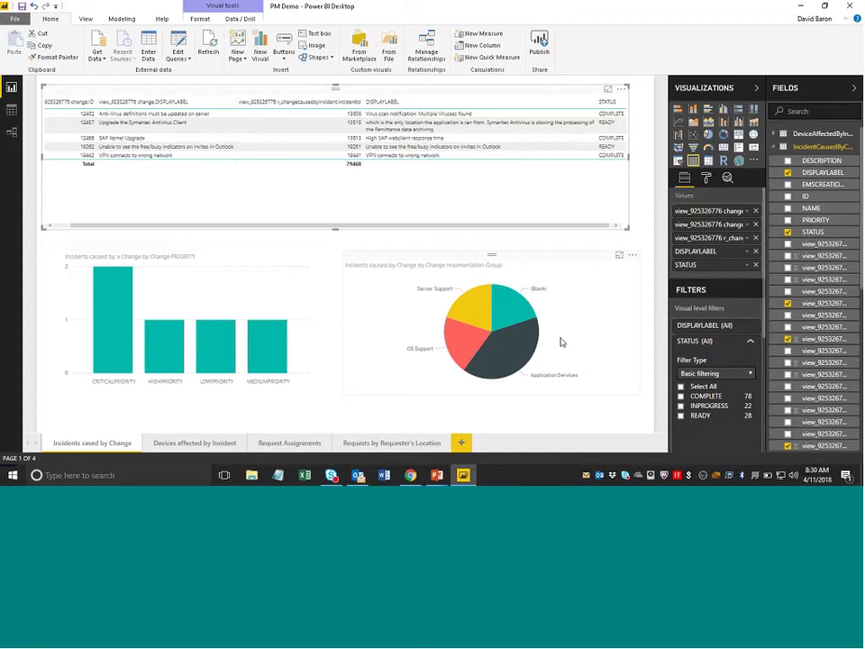
- Cross-filter the report page by the Application Services slice of the change implementation group pie chart and examine the related visuals
mouse_move(493, 367)
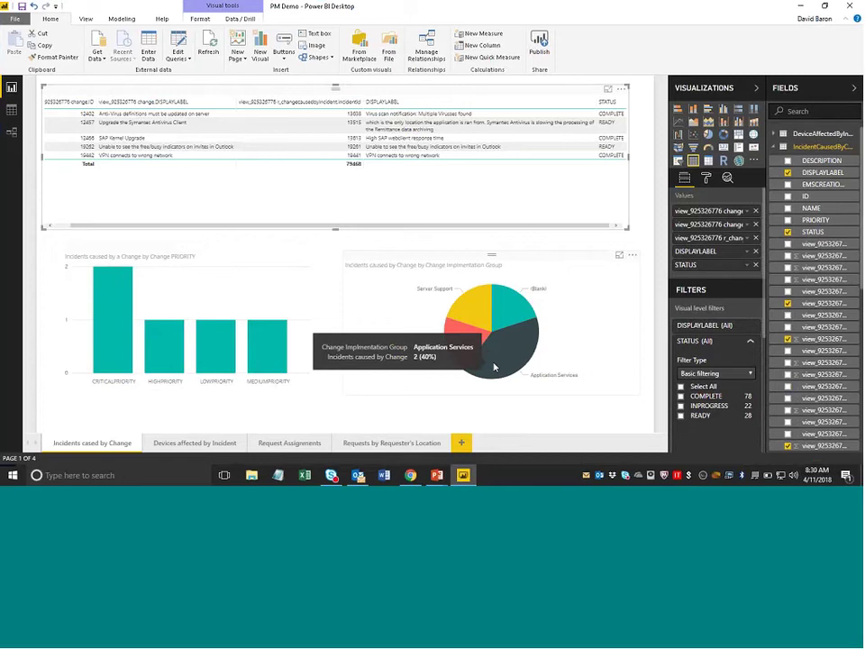
mouse_move(479, 315)
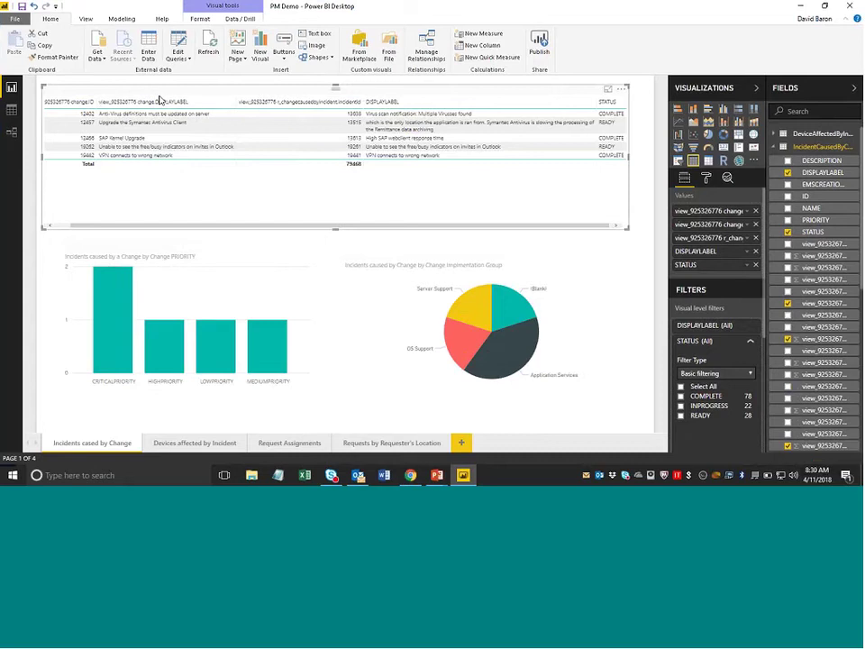
click(507, 354)
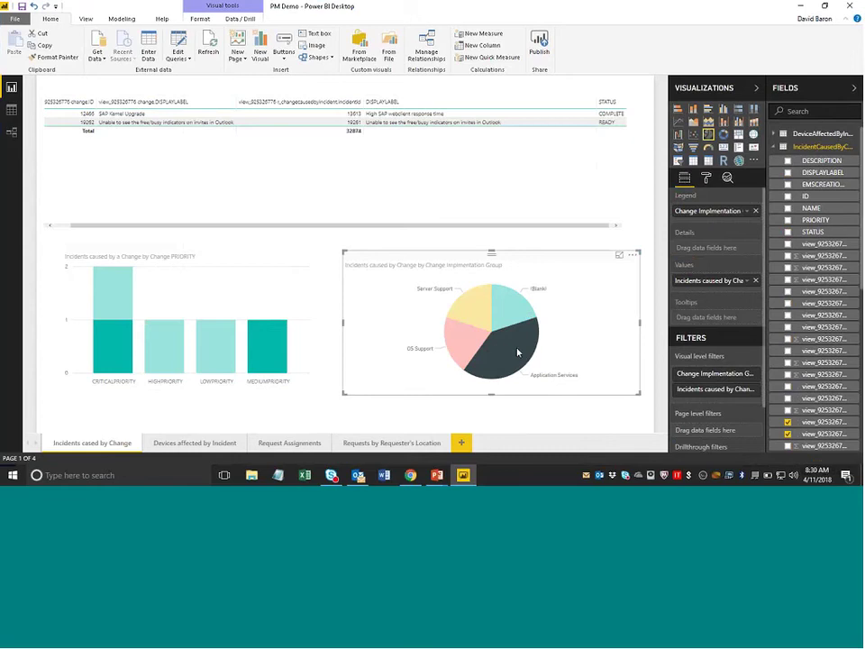
mouse_move(522, 353)
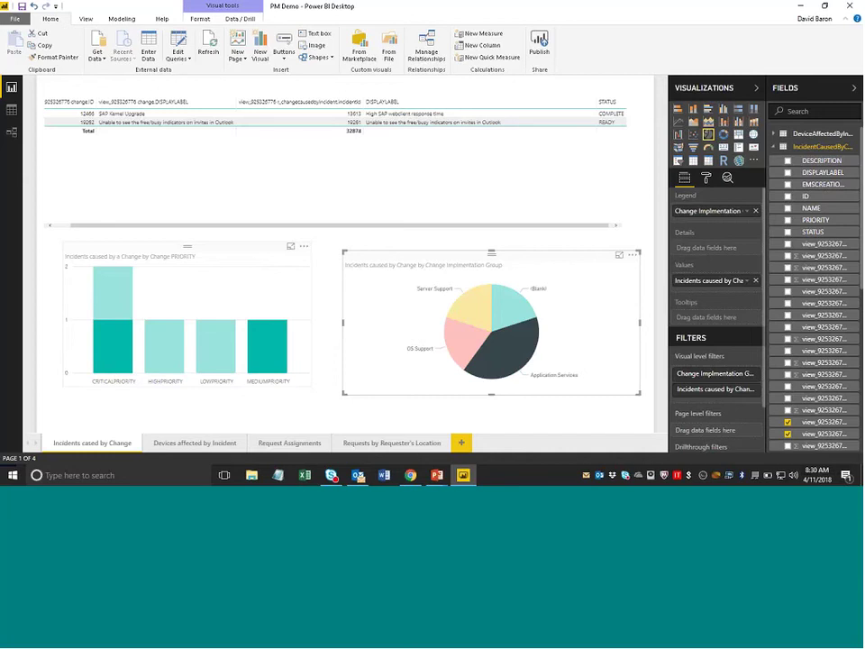
mouse_move(270, 359)
- Add a blank report page, collapse the IncidentCausedByChange table's field list, and widen the visualizations and fields areas
click(460, 443)
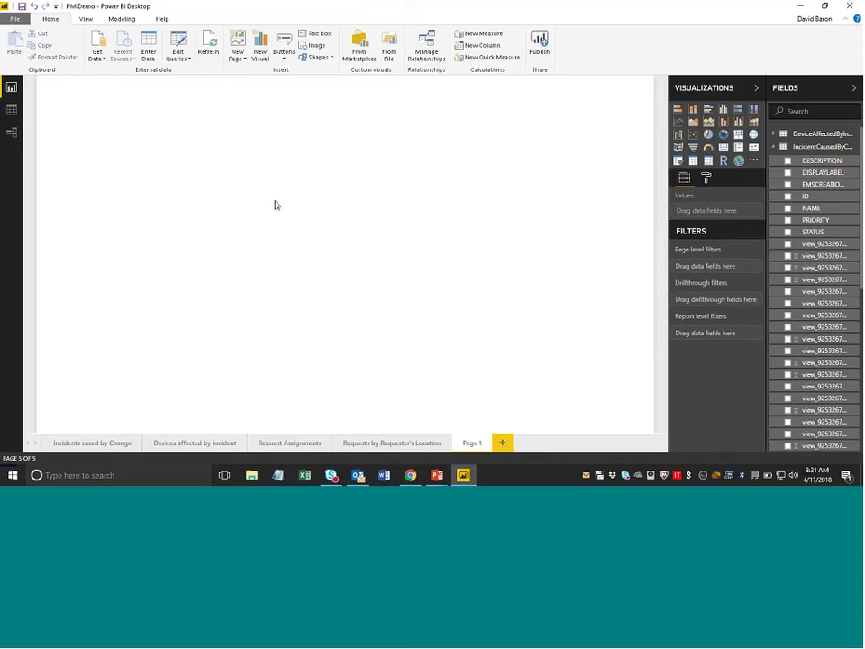
click(772, 147)
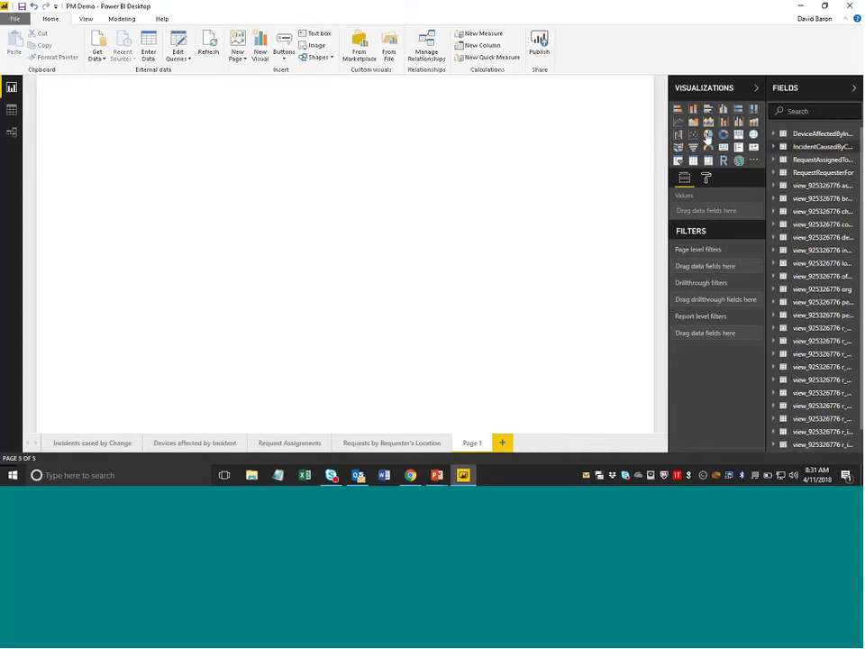
drag(665, 126, 579, 149)
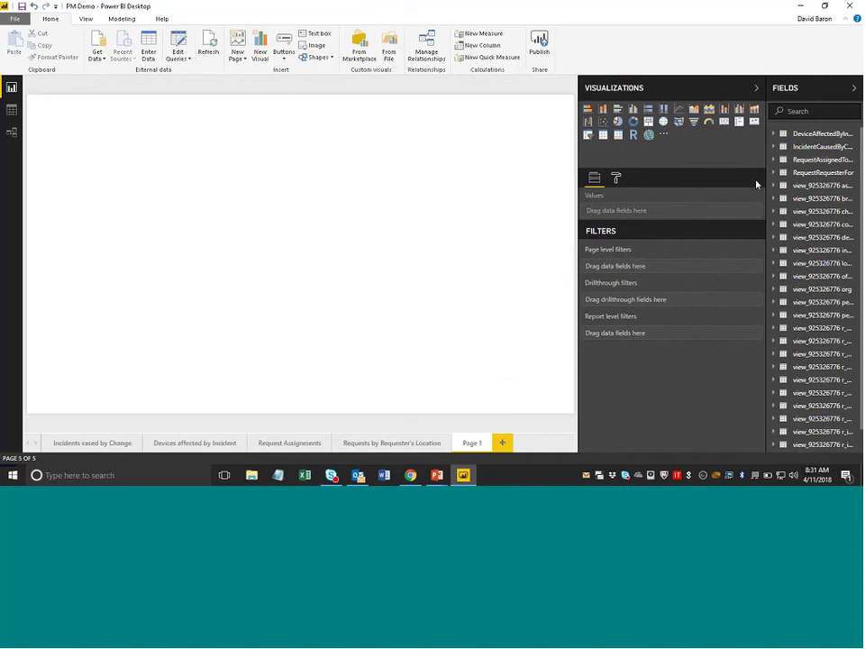
drag(763, 185, 643, 200)
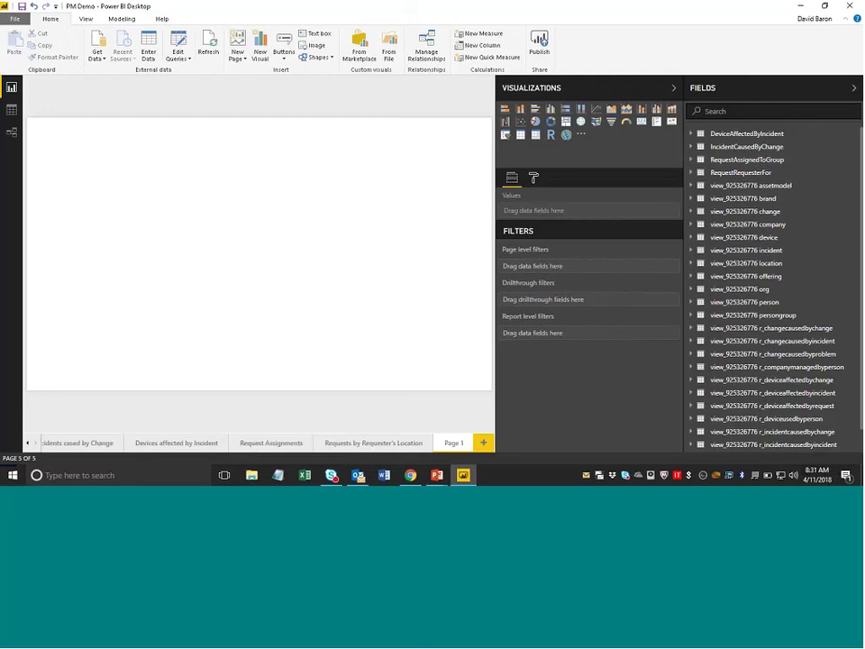
- Open the query editor and bring up the PostgreSQL database credentials for the view_925326776 brand query
click(190, 59)
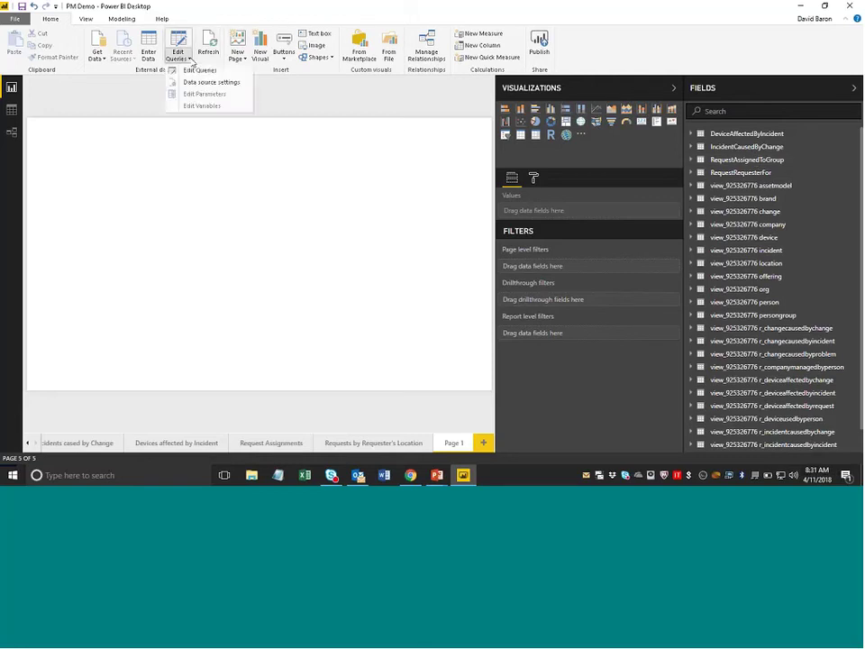
click(194, 70)
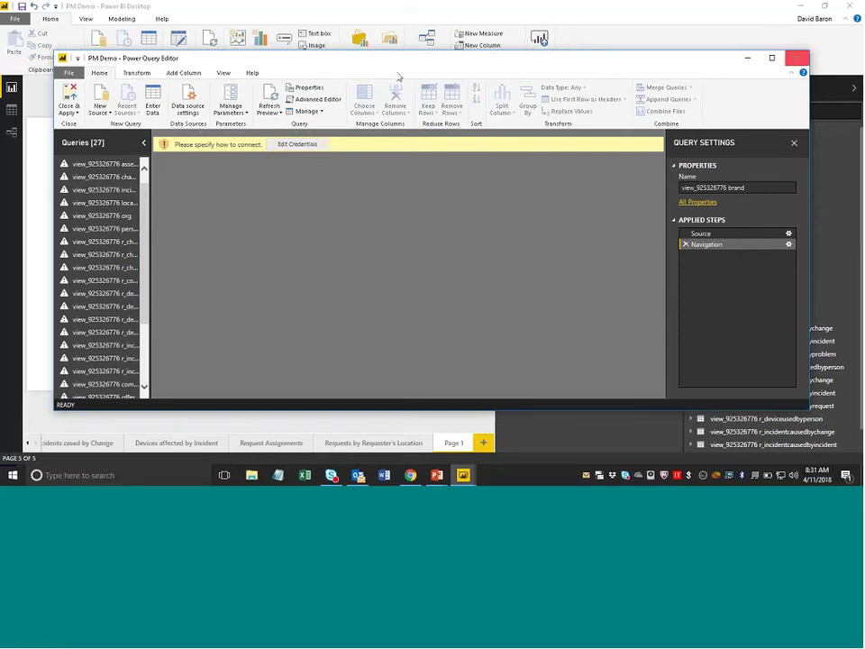
click(306, 145)
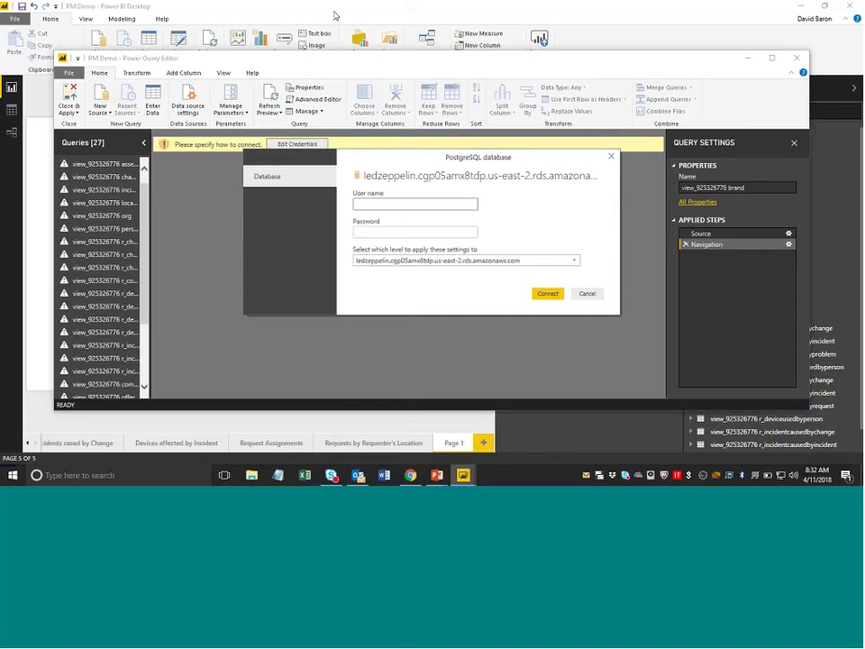
key(Escape)
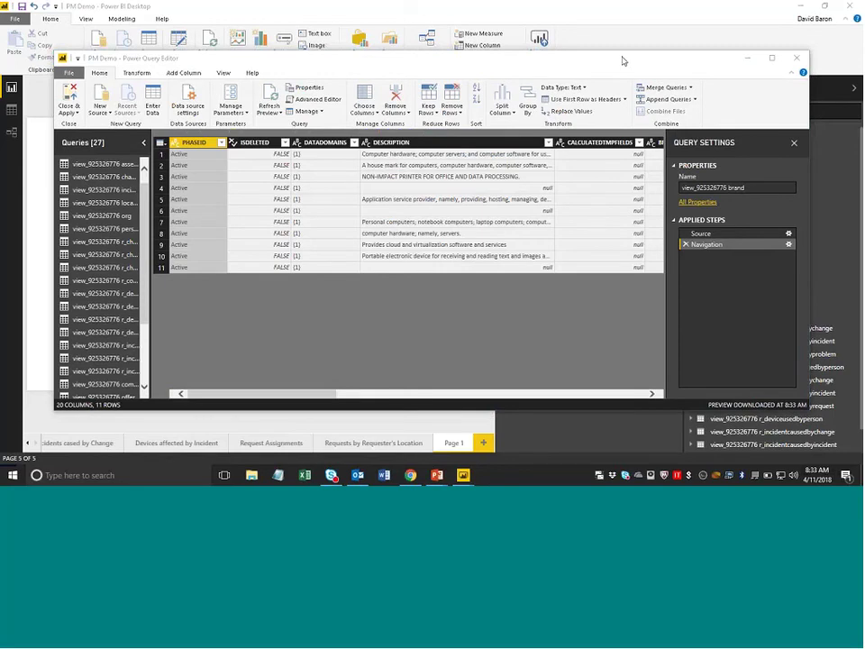
- Maximize the query editor with a wider query list and show the view_925326776 incident data
double_click(623, 61)
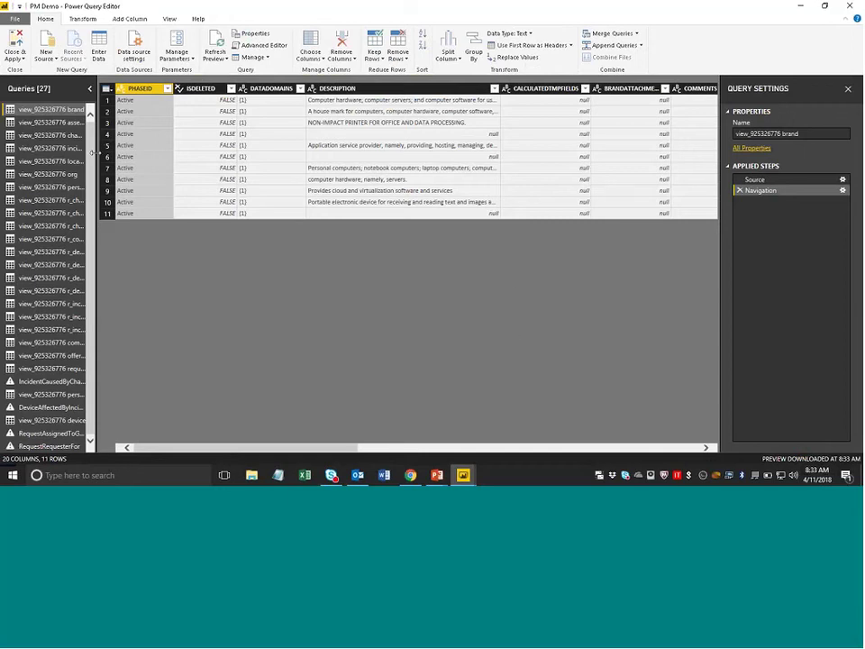
drag(92, 151, 145, 153)
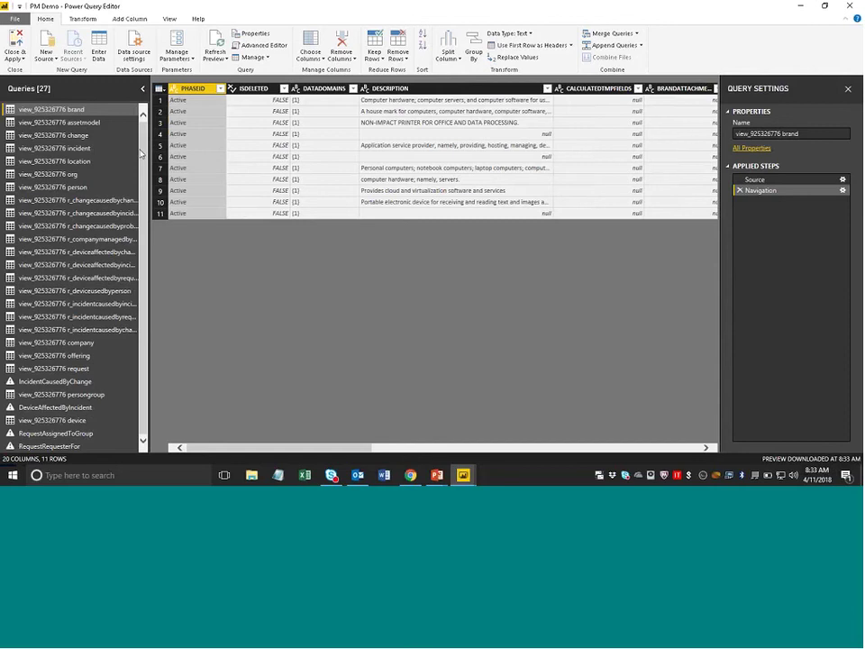
click(75, 149)
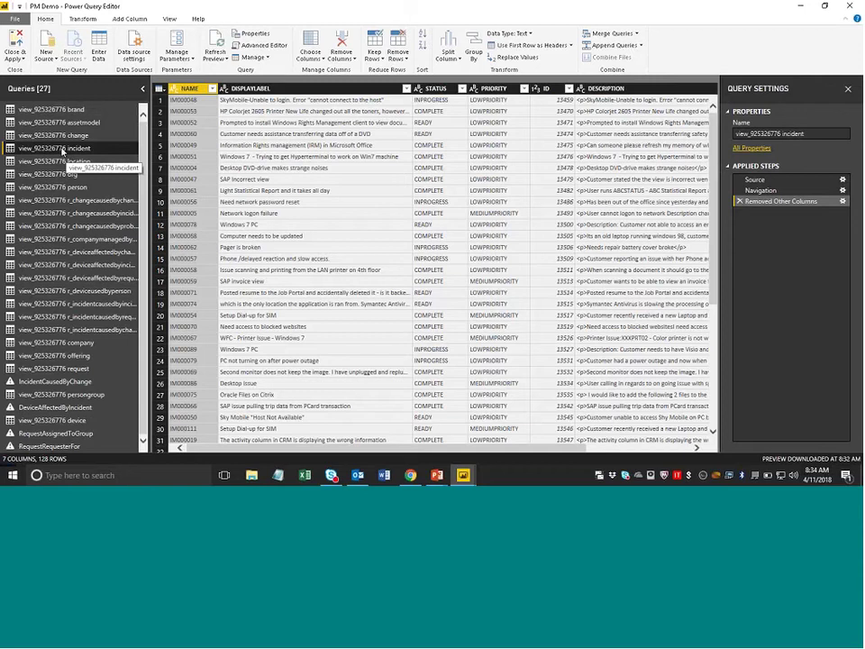
- Review which columns to keep in the incident query and accept the existing selection
click(322, 61)
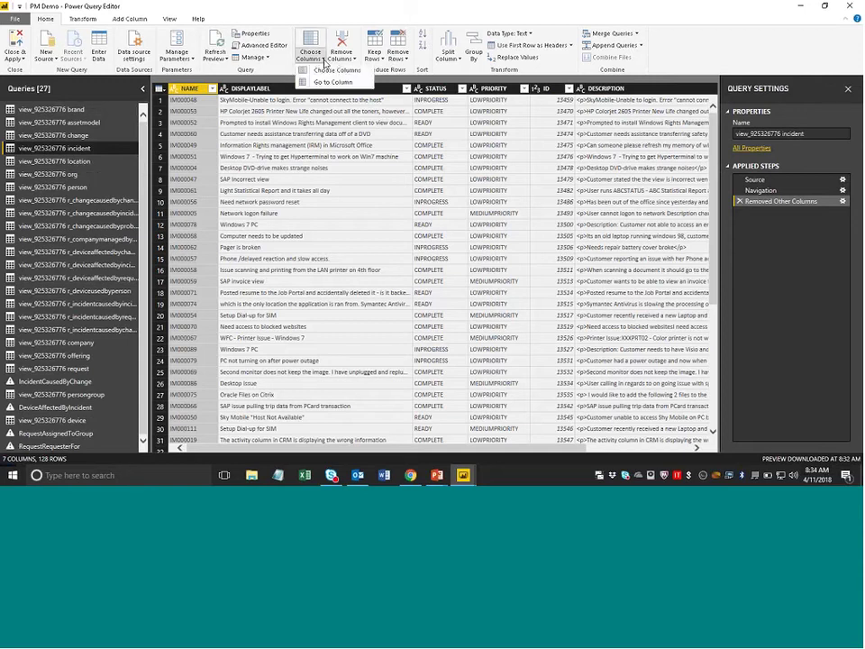
click(329, 70)
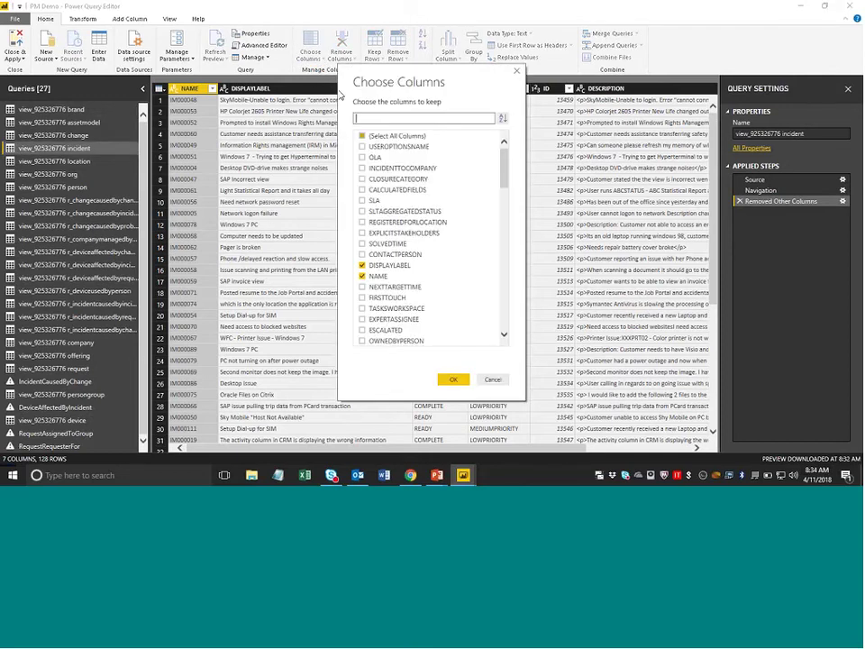
mouse_move(505, 178)
mouse_down()
mouse_move(511, 339)
mouse_move(502, 177)
mouse_up()
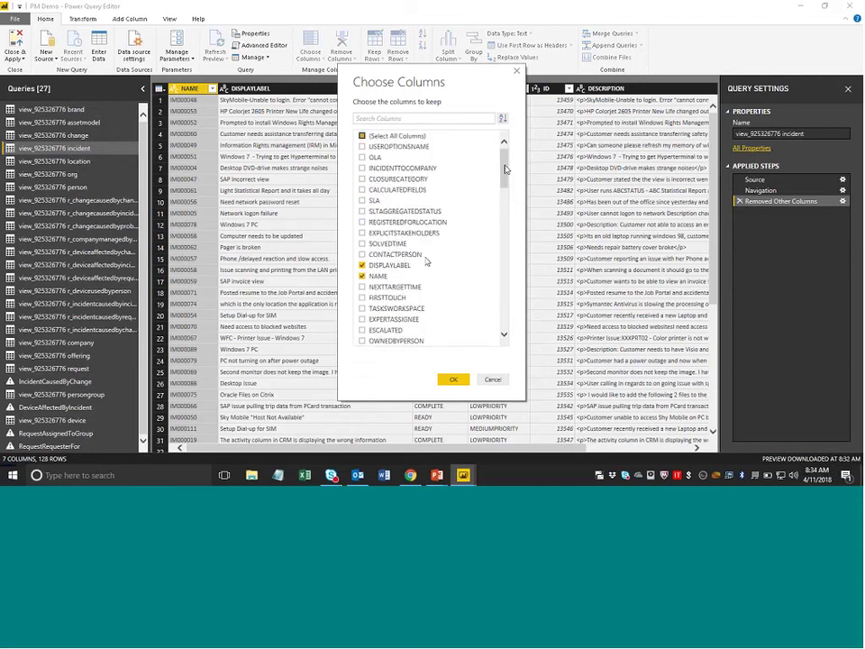
scroll(505, 187, down, 3)
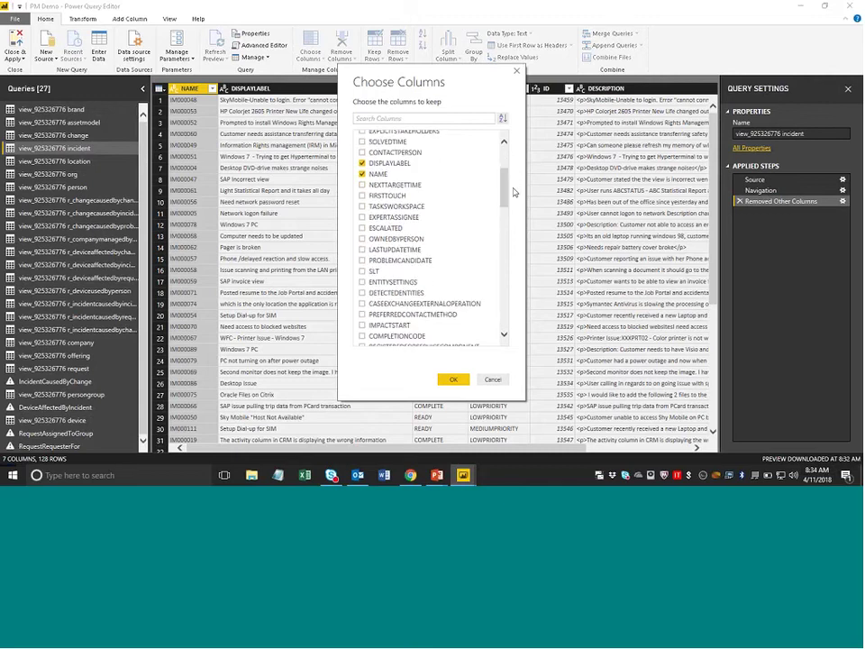
drag(506, 193, 510, 161)
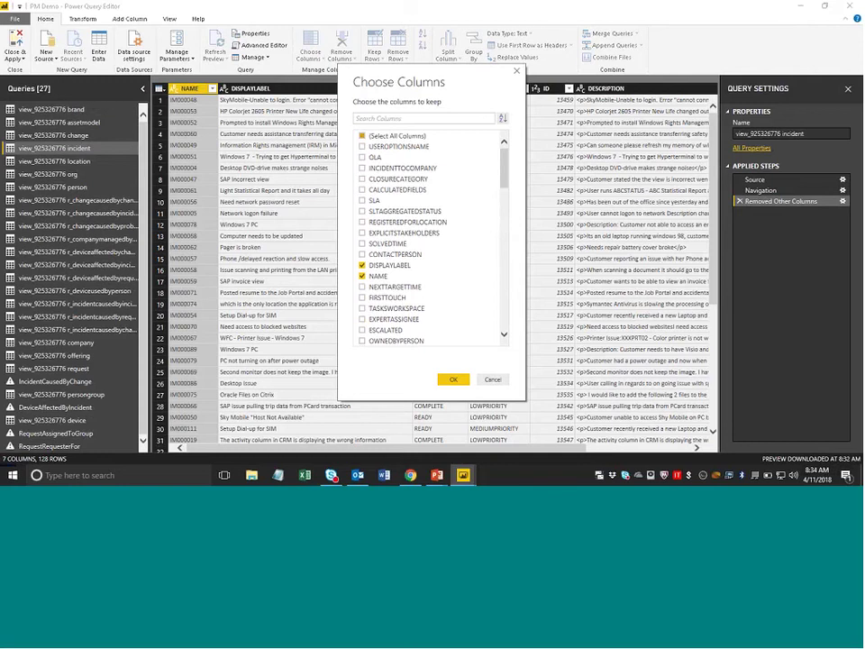
click(458, 378)
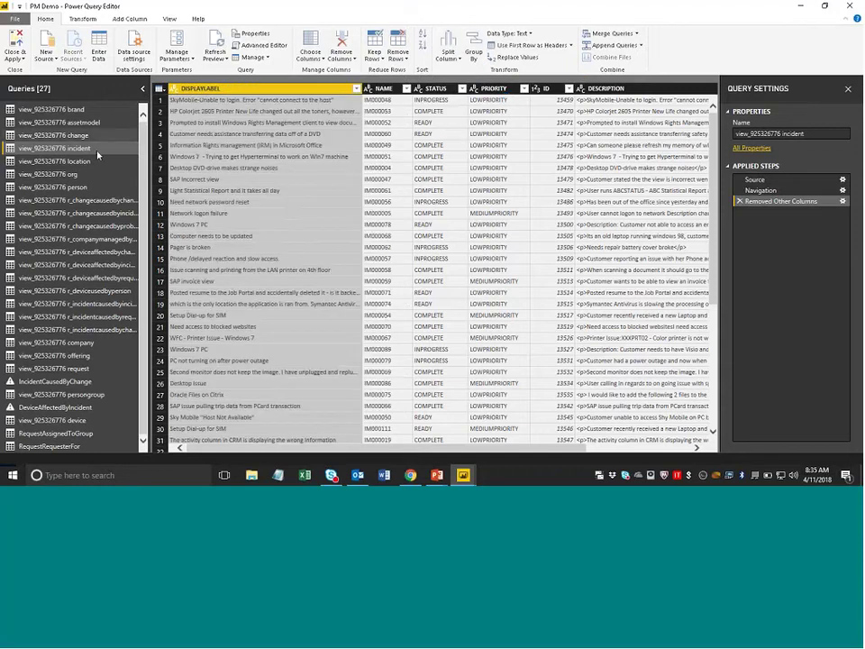
- Start a merge as a new query, with view_925326776 incident first and view_925326776 r_incidentcausedbychange as the second table
click(637, 34)
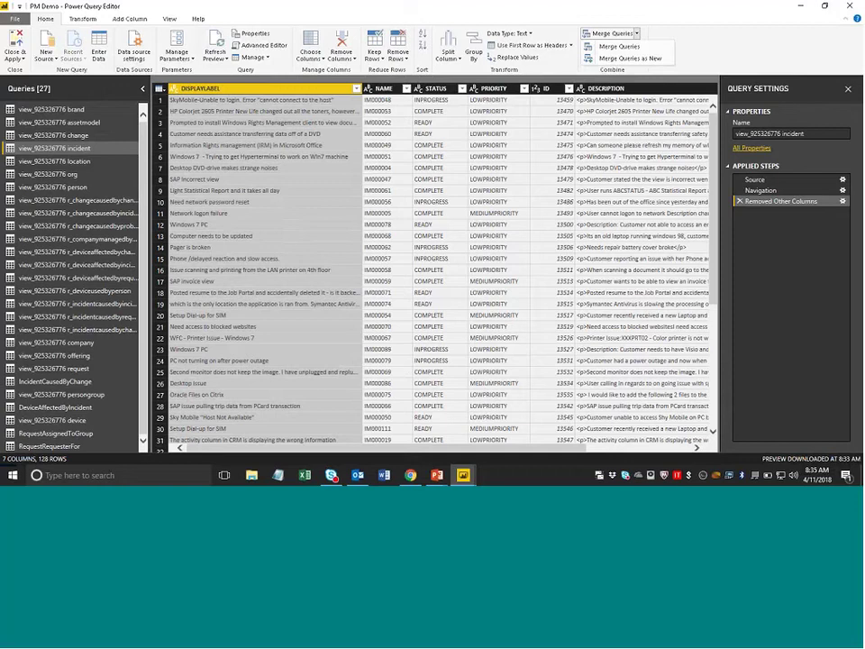
click(636, 59)
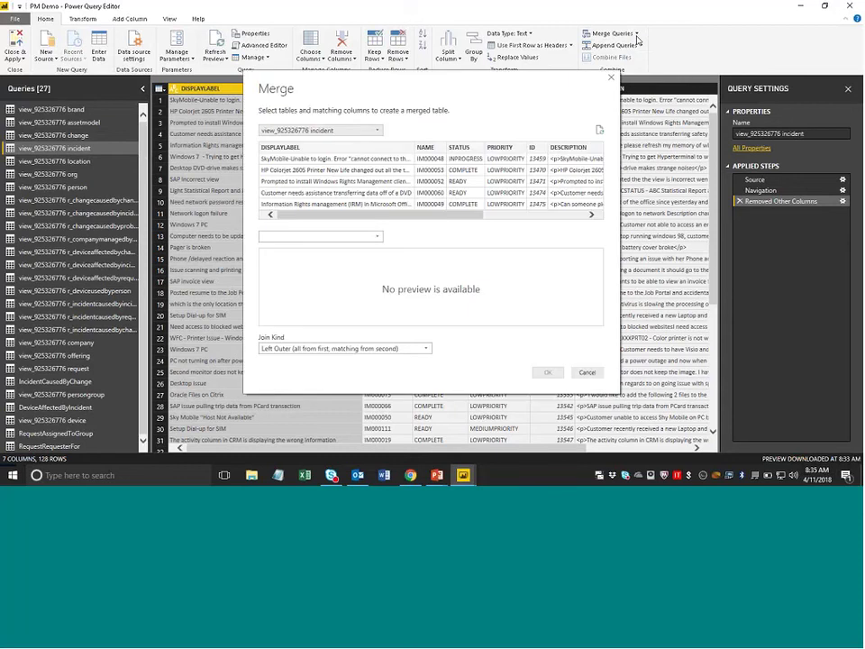
drag(350, 213, 325, 228)
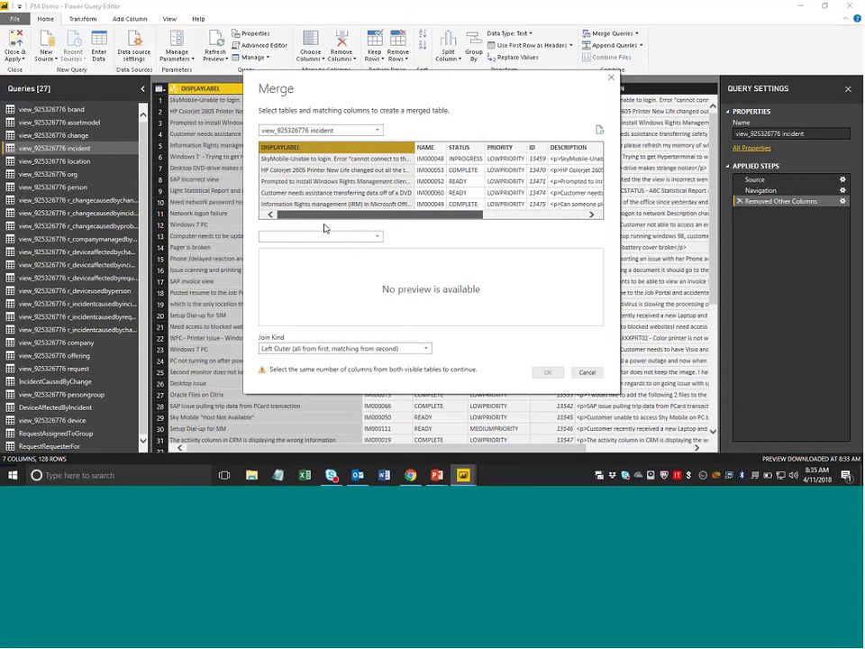
click(329, 236)
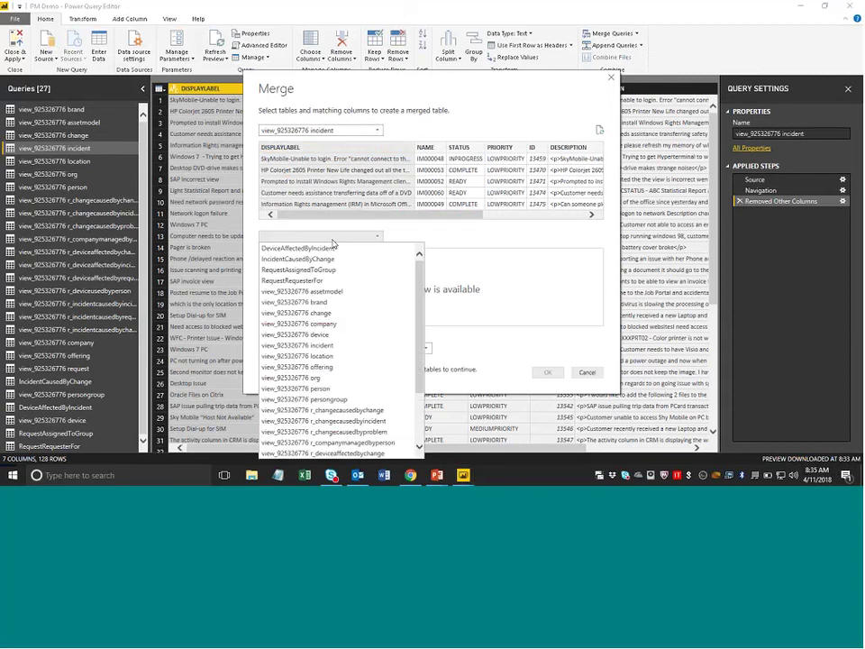
scroll(347, 393, down, 3)
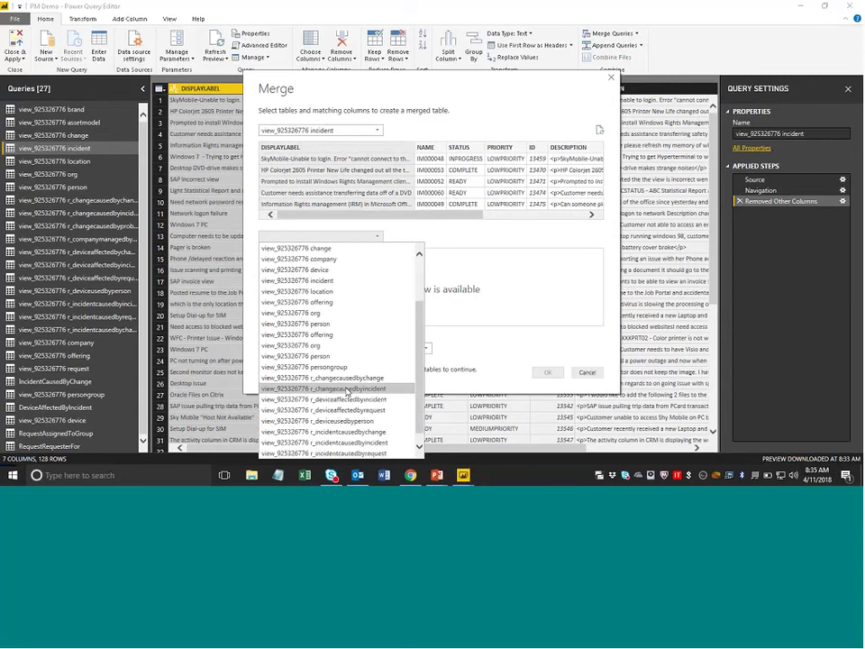
scroll(347, 392, down, 1)
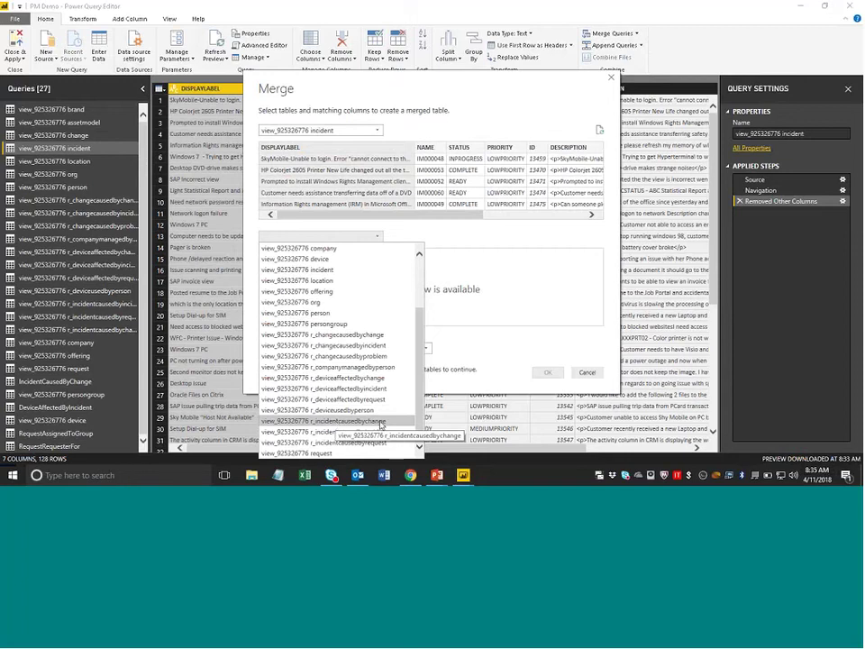
click(382, 421)
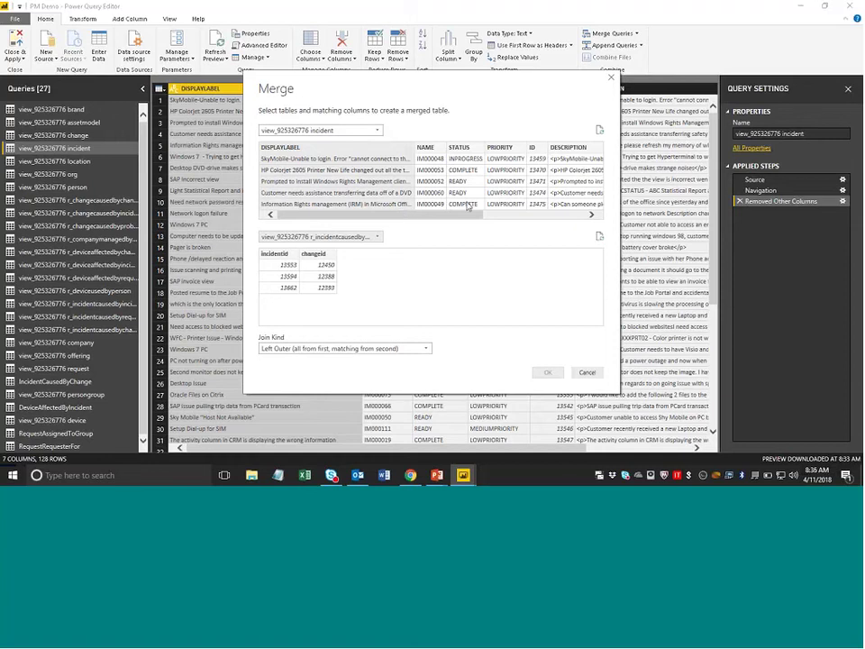
- Match the incident table's ID column to incidentid in the relationship table and create the left outer merge
click(532, 146)
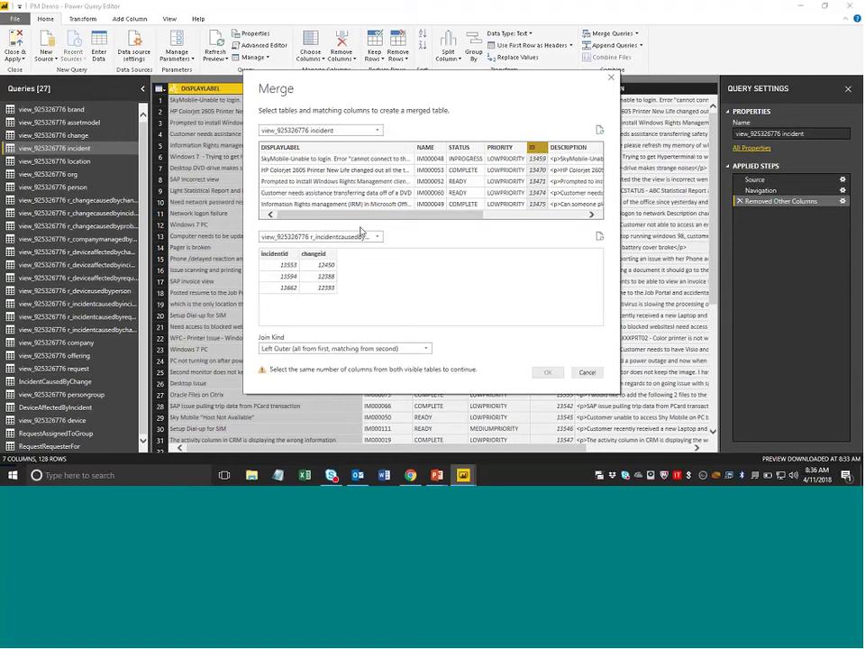
click(321, 213)
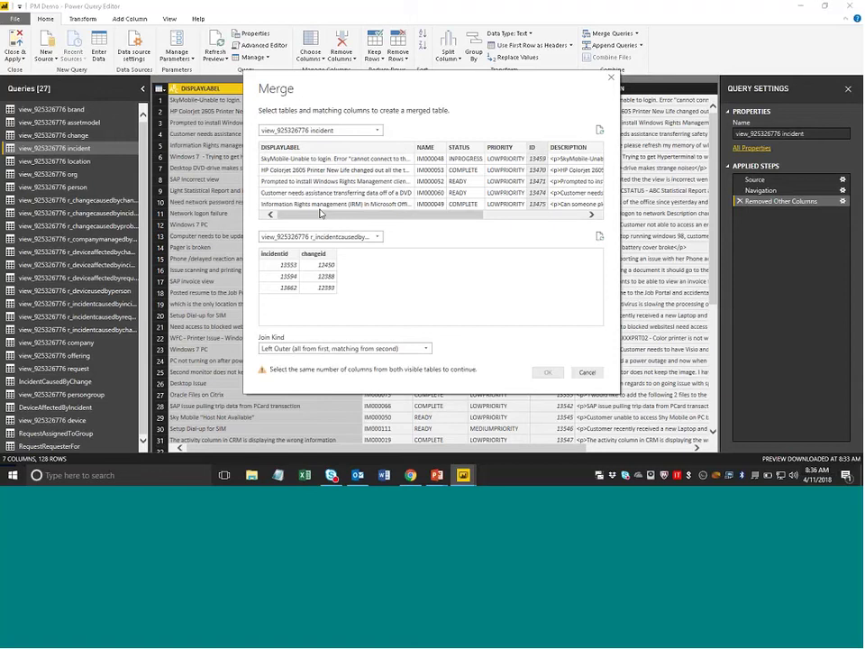
click(276, 254)
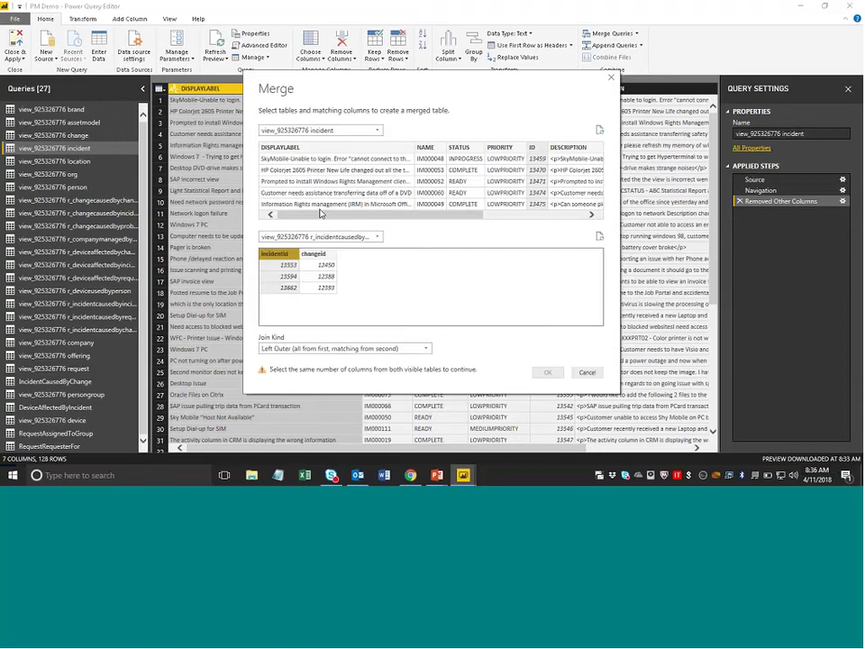
click(547, 372)
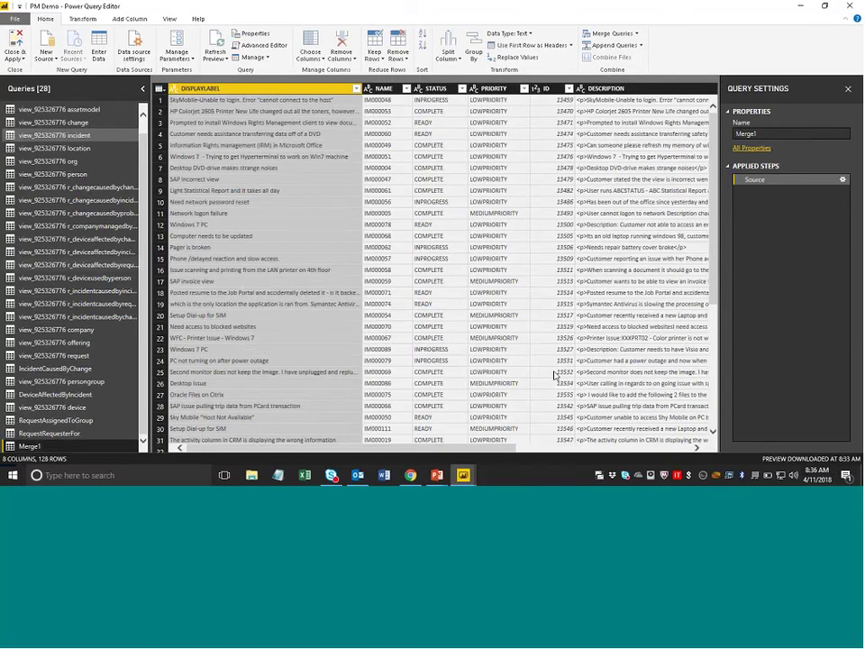
- Rename the newly merged query as IncidentCausedByChangeDEMO
double_click(29, 446)
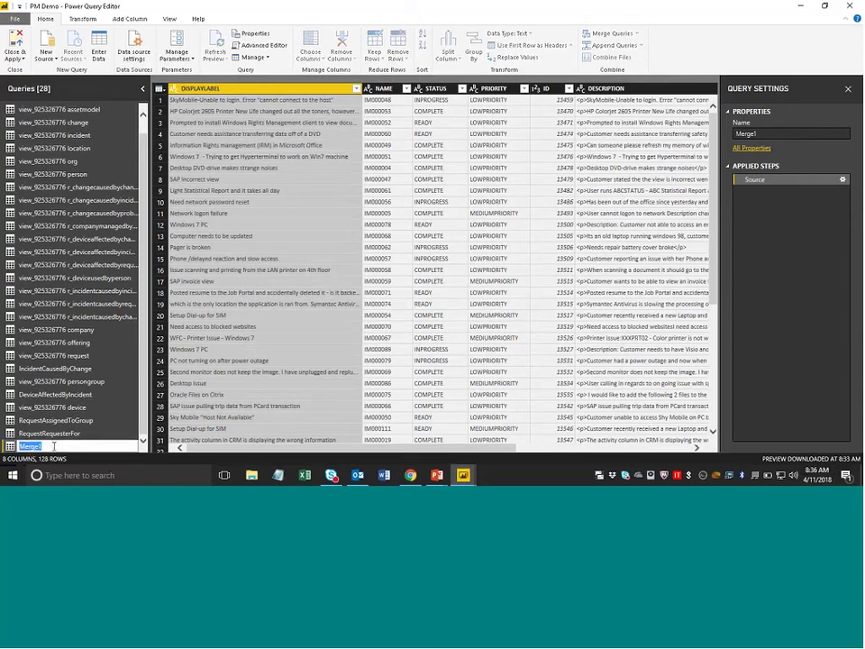
key(BackSpace)
text(IncidentCausedByChangeDEMO)
key(Return)
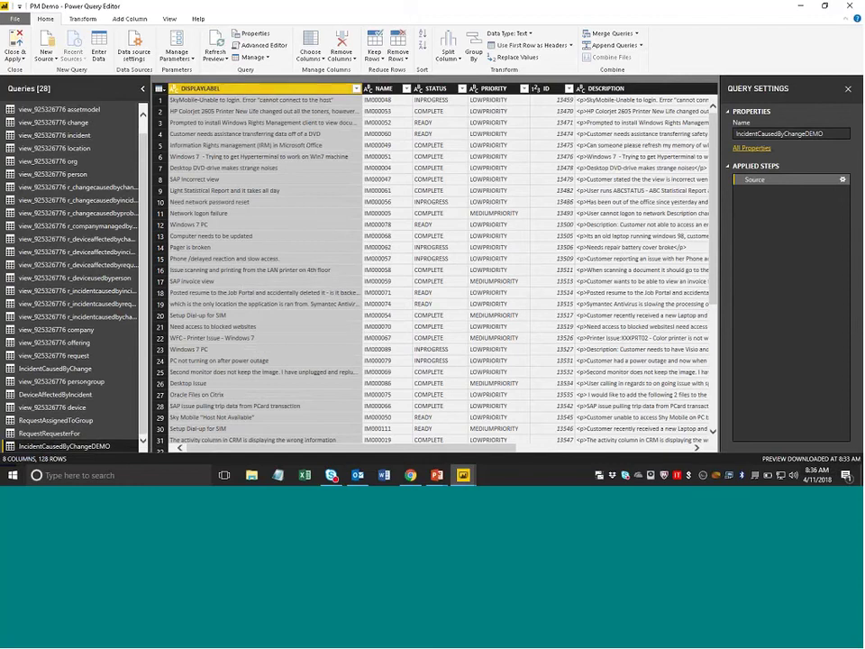
scroll(410, 417, right, 5)
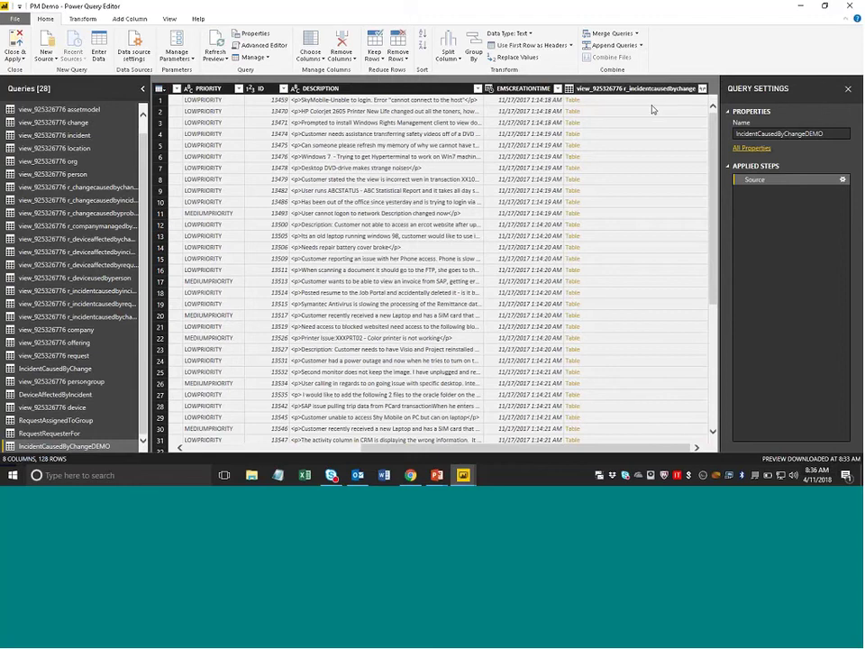
- Expand the view_925326776 r_incidentcausedbychange column into incidentid and changeid with the original name as prefix, and check the linked rows
click(702, 89)
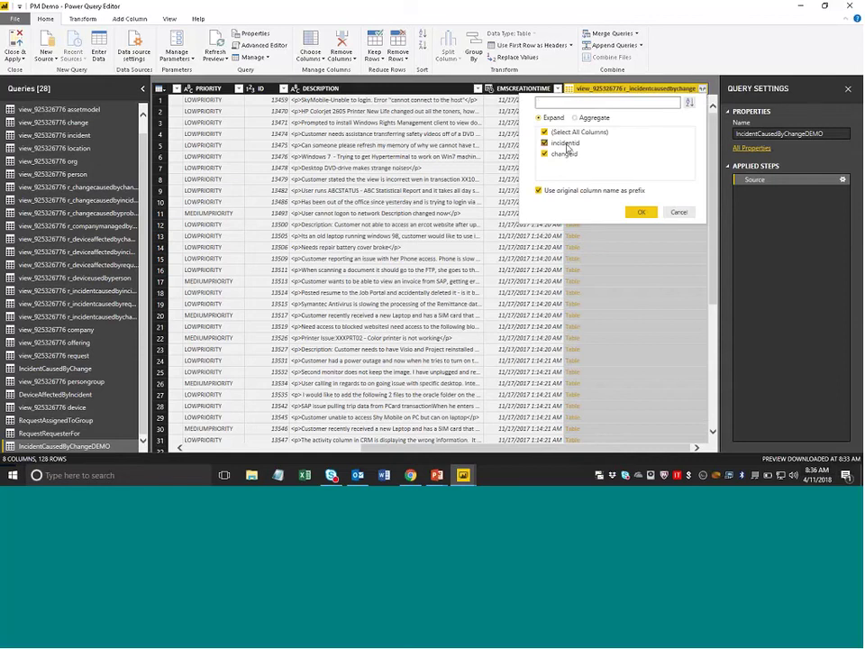
click(642, 212)
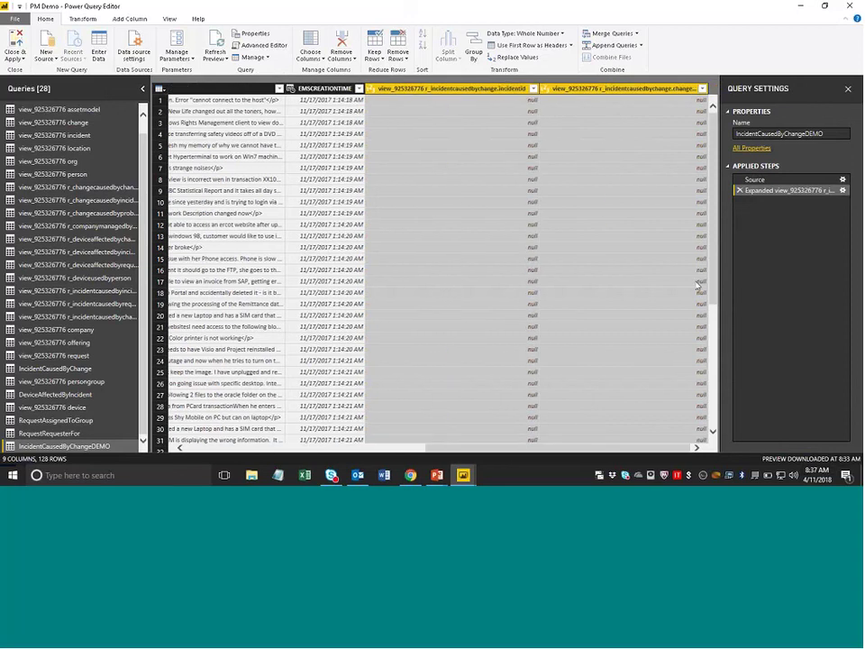
scroll(719, 273, down, 7)
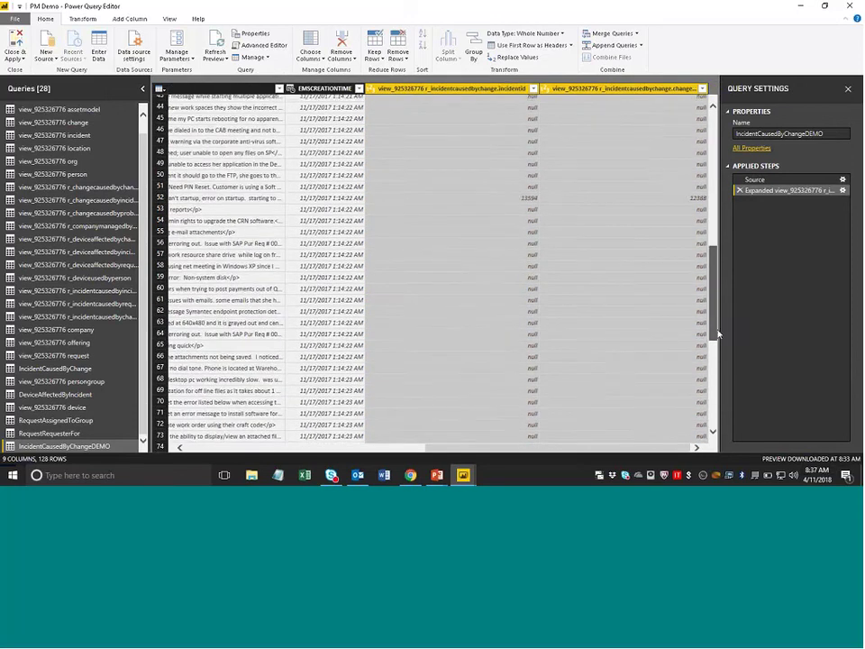
scroll(719, 273, up, 7)
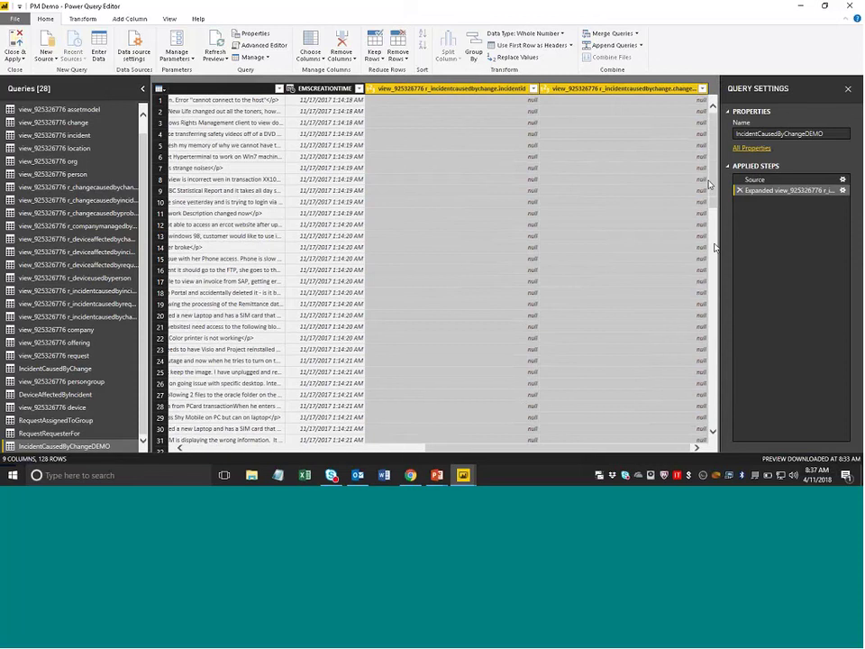
scroll(714, 225, down, 7)
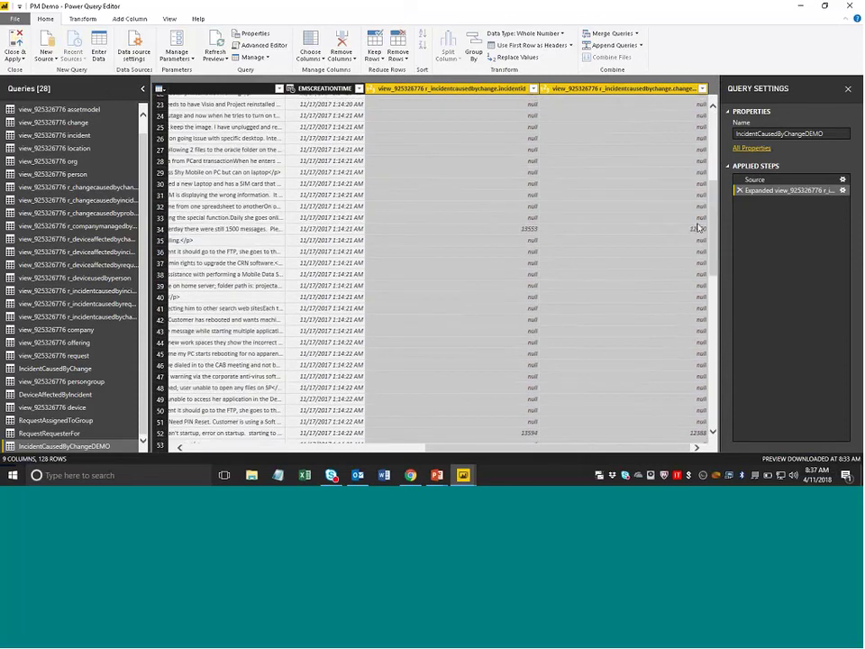
scroll(712, 226, down, 6)
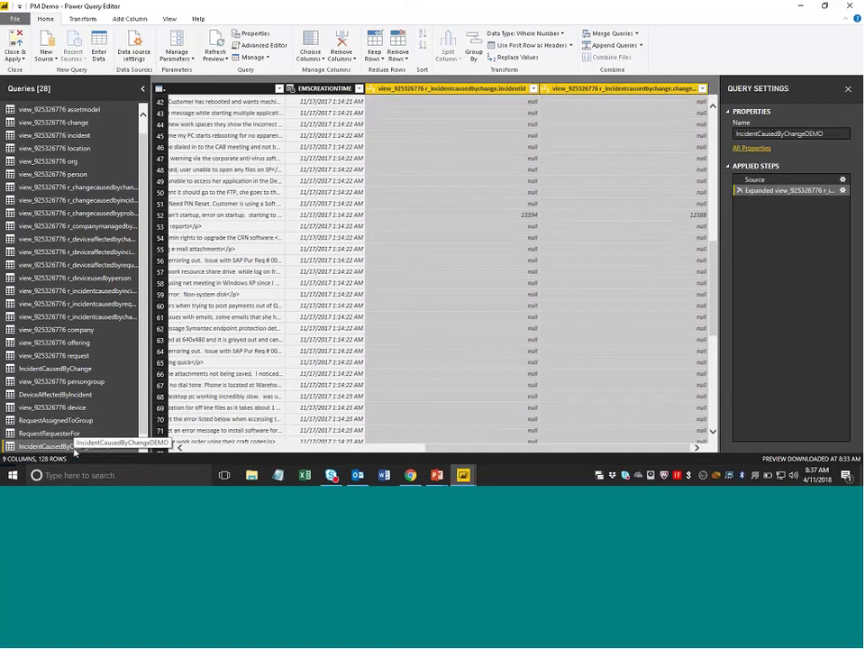
- Merge the view_925326776 change table into the current query, matching r_incidentcausedbychange.changeid to the change table's ID with a left outer join
click(606, 36)
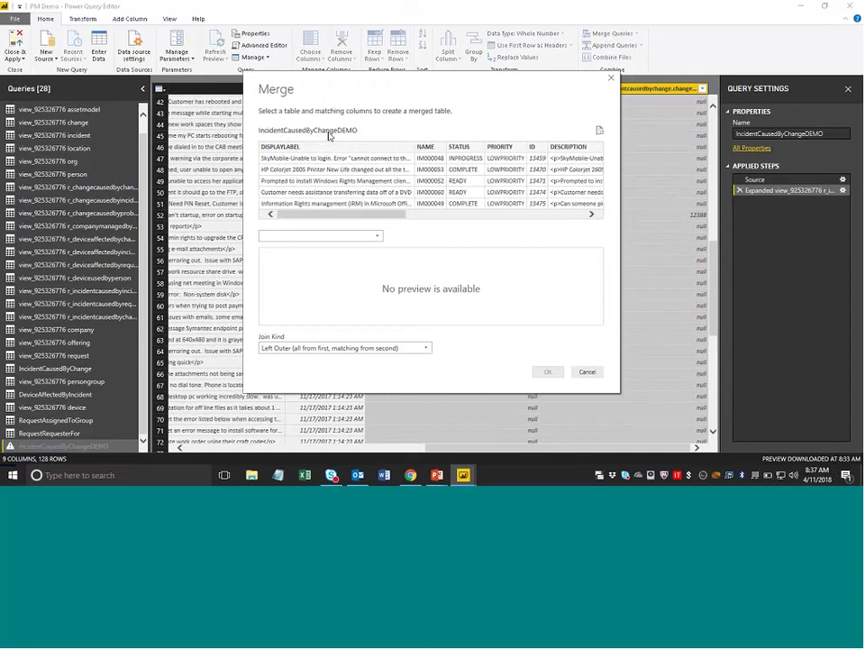
click(335, 236)
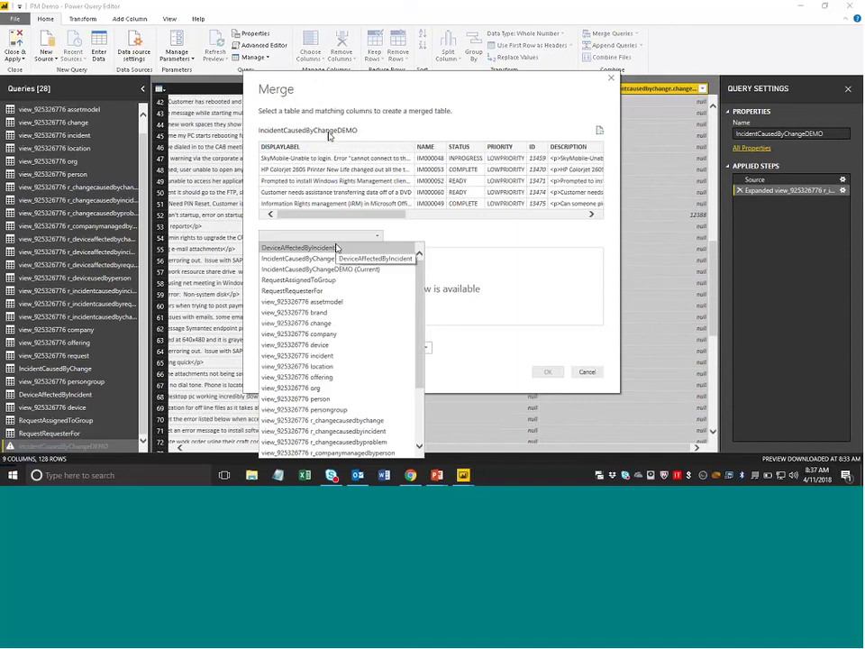
click(332, 324)
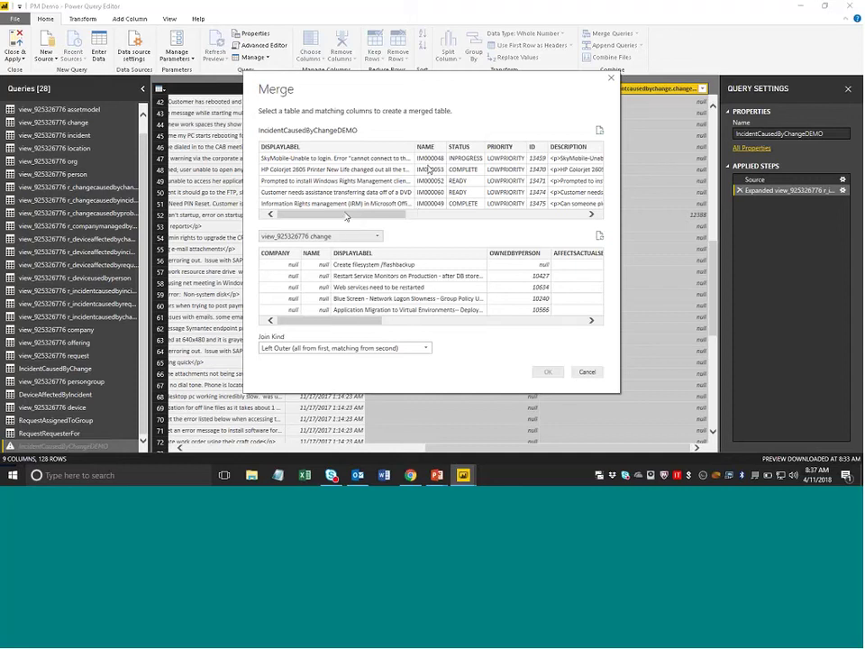
drag(346, 216, 555, 204)
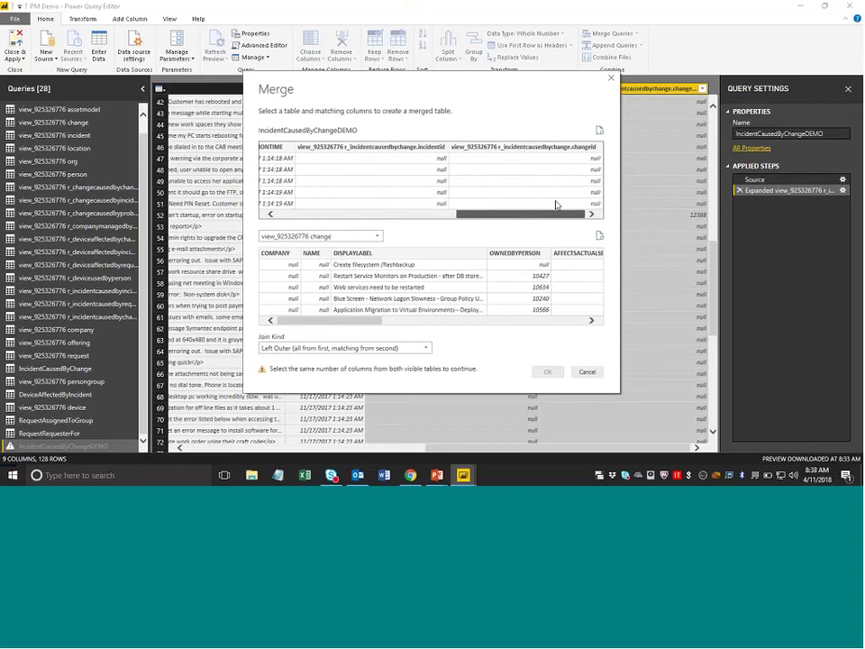
click(535, 147)
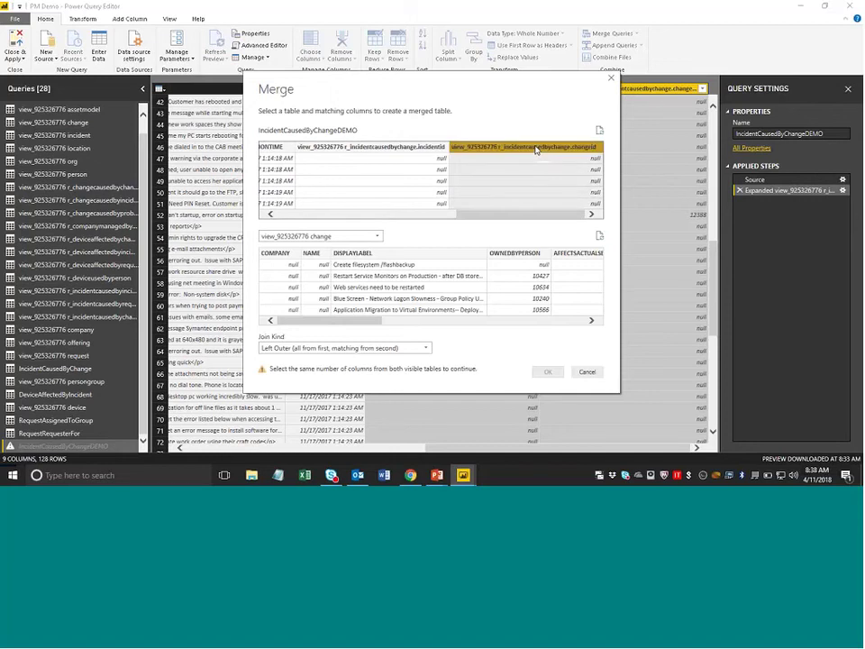
click(275, 253)
drag(343, 320, 412, 317)
click(537, 256)
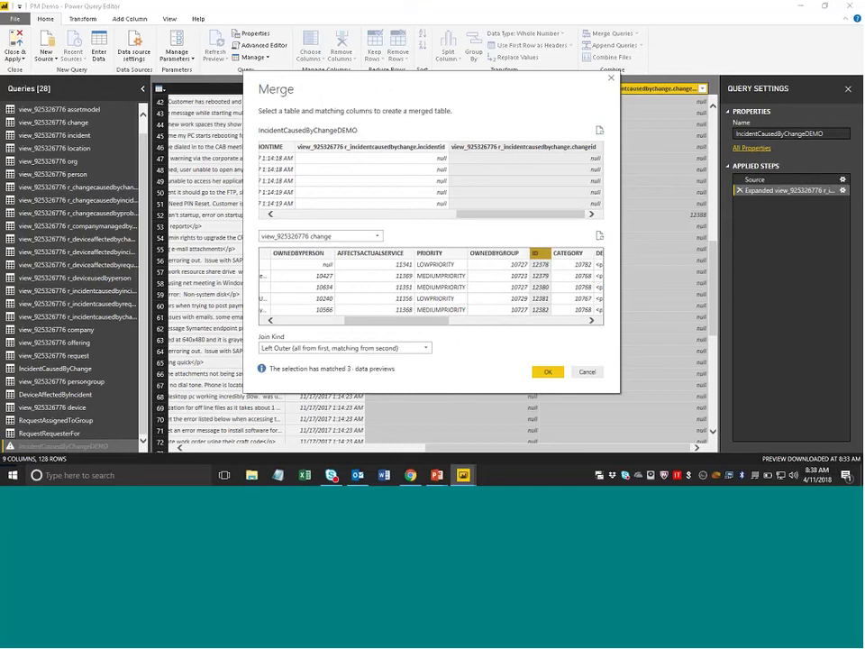
click(548, 371)
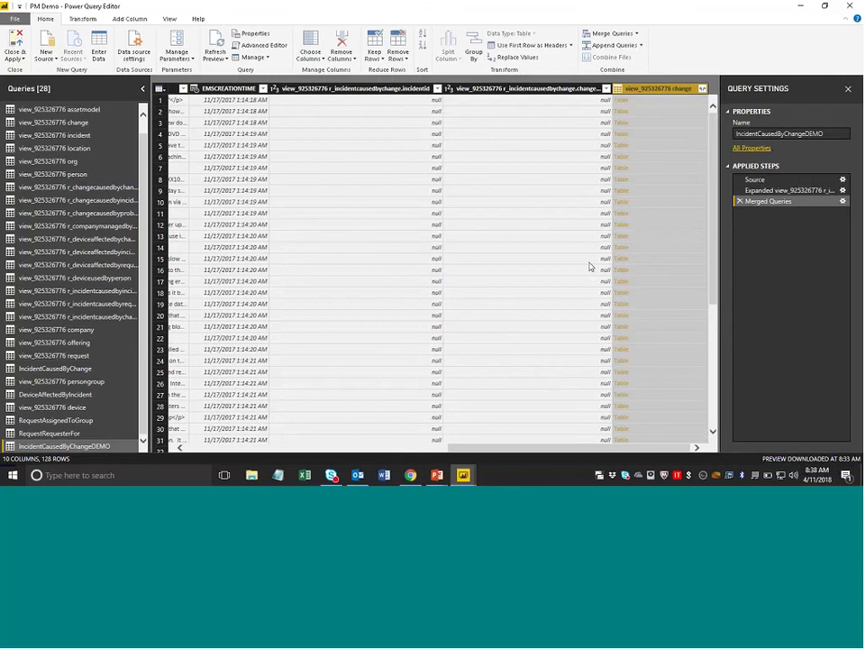
- Expand all columns of the merged view_925326776 change table with the original name as prefix, and apply the query changes to the report
click(703, 88)
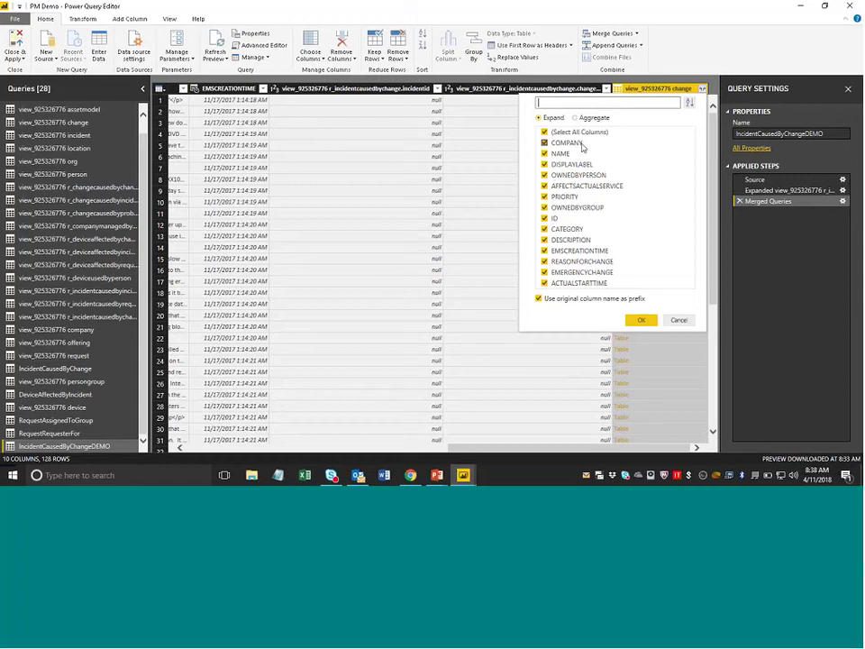
click(642, 322)
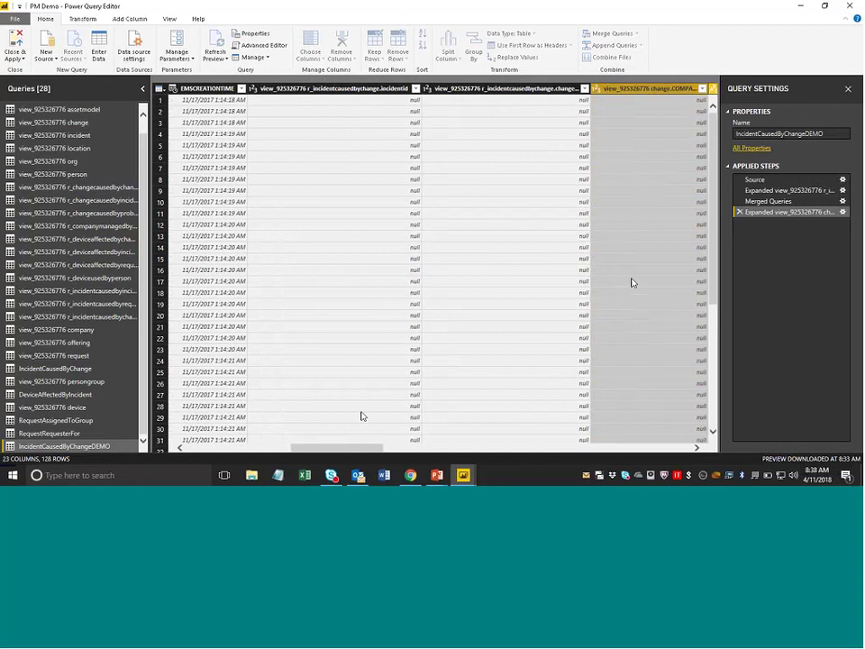
drag(367, 447, 189, 448)
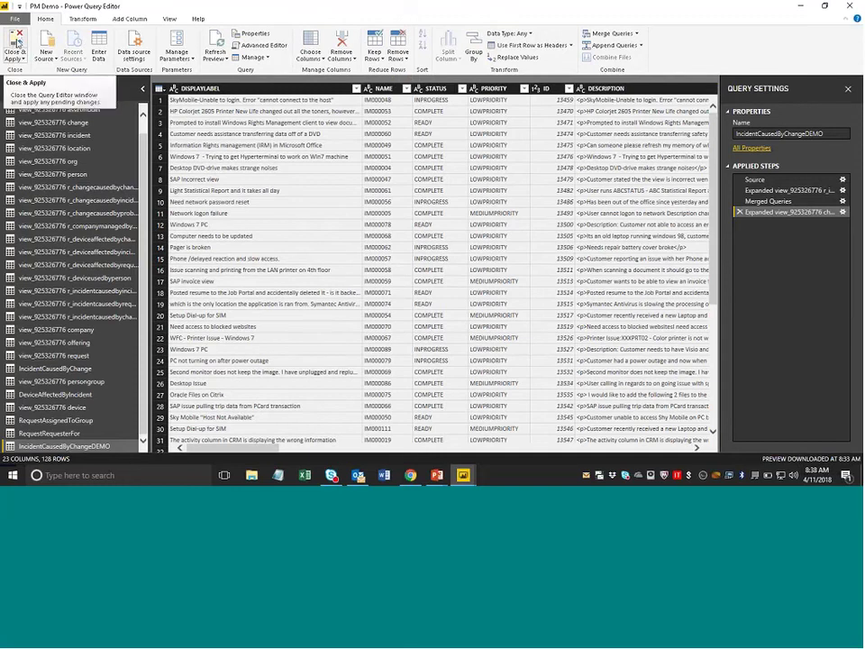
click(18, 42)
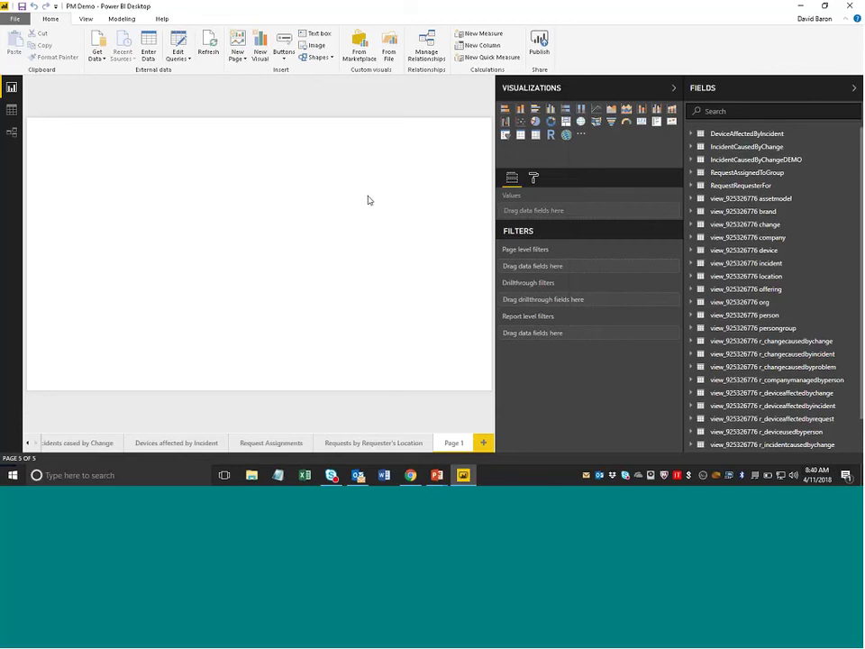
- Review the Incidents cased by Change page as a model, and add an enlarged stacked column chart to the blank Page 1
click(82, 444)
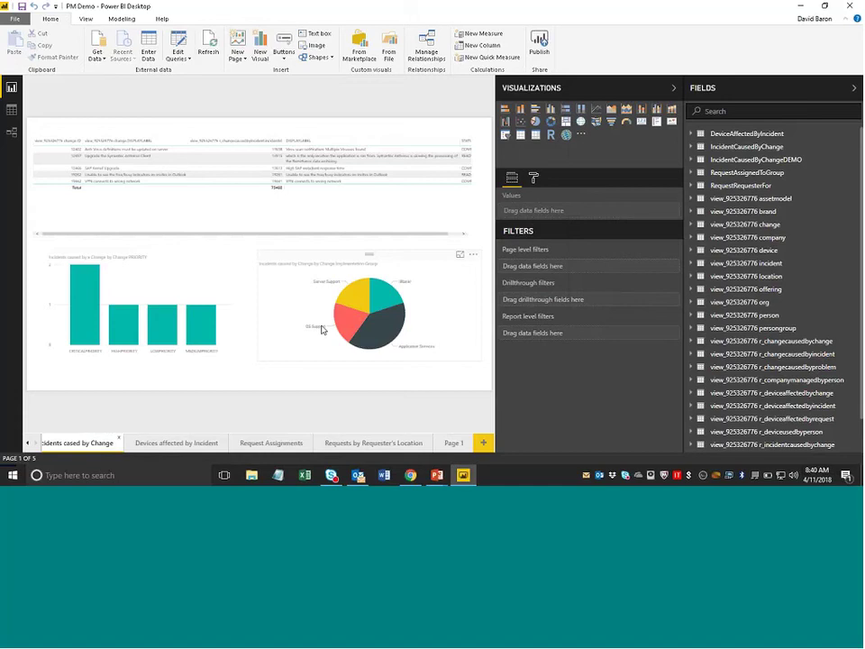
click(448, 444)
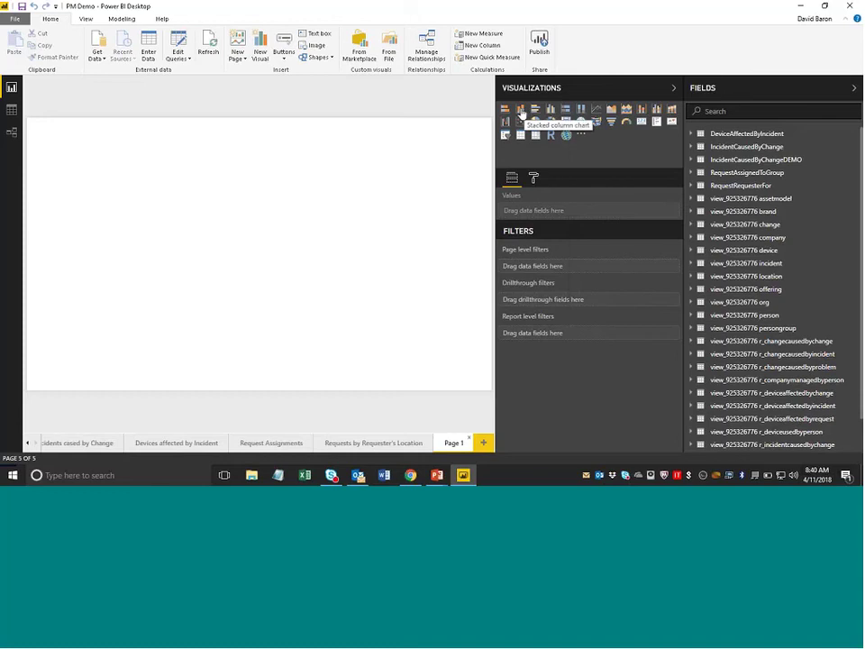
click(521, 110)
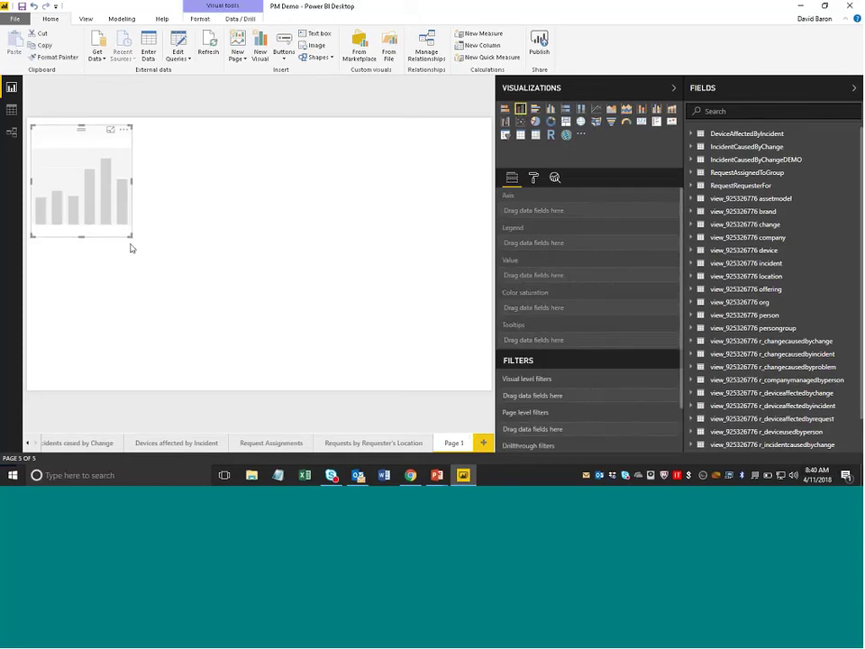
drag(131, 237, 259, 309)
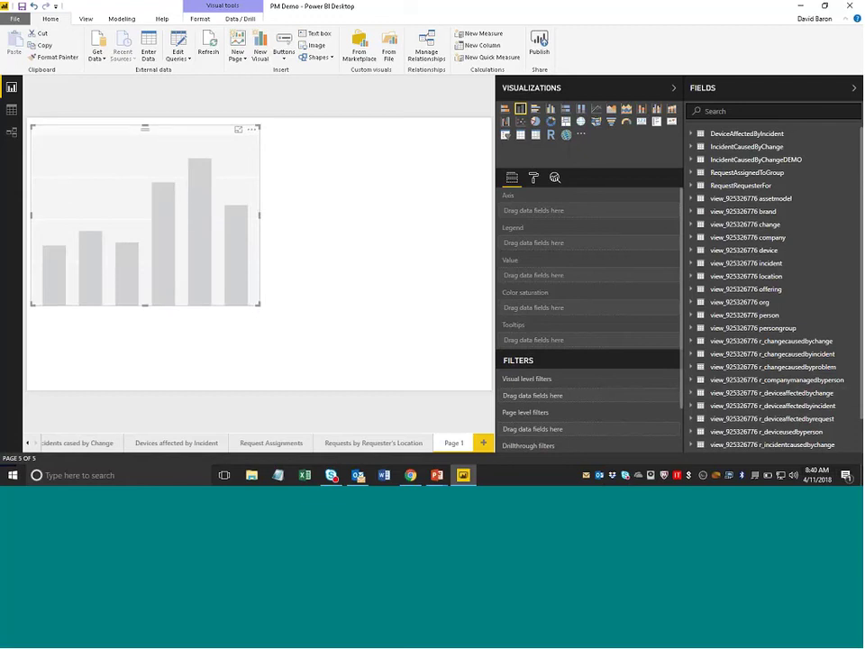
- Chart the count of ID by PRIORITY, using PRIORITY as the axis and ID as the value from IncidentCausedByChangeDEMO
scroll(772, 389, down, 1)
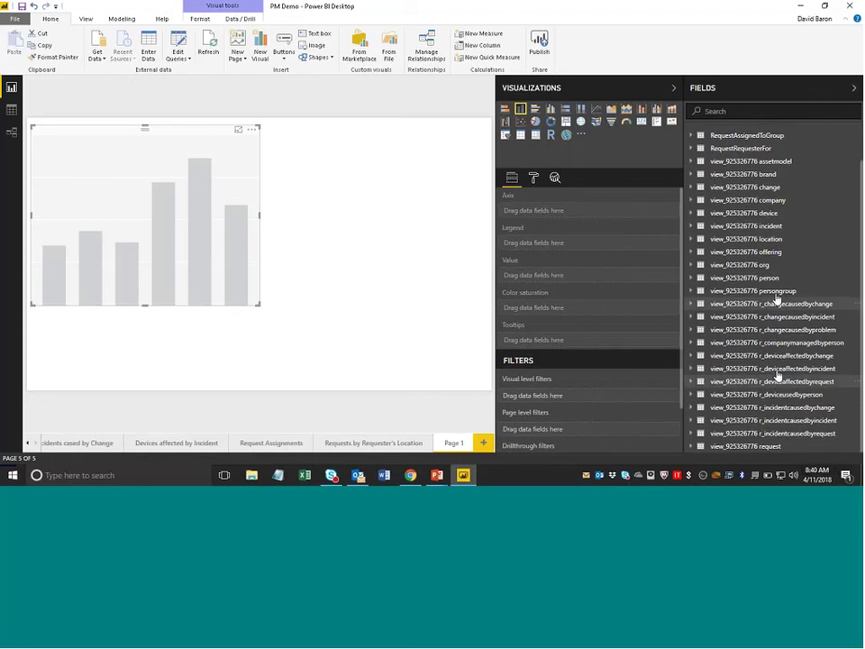
scroll(772, 286, up, 1)
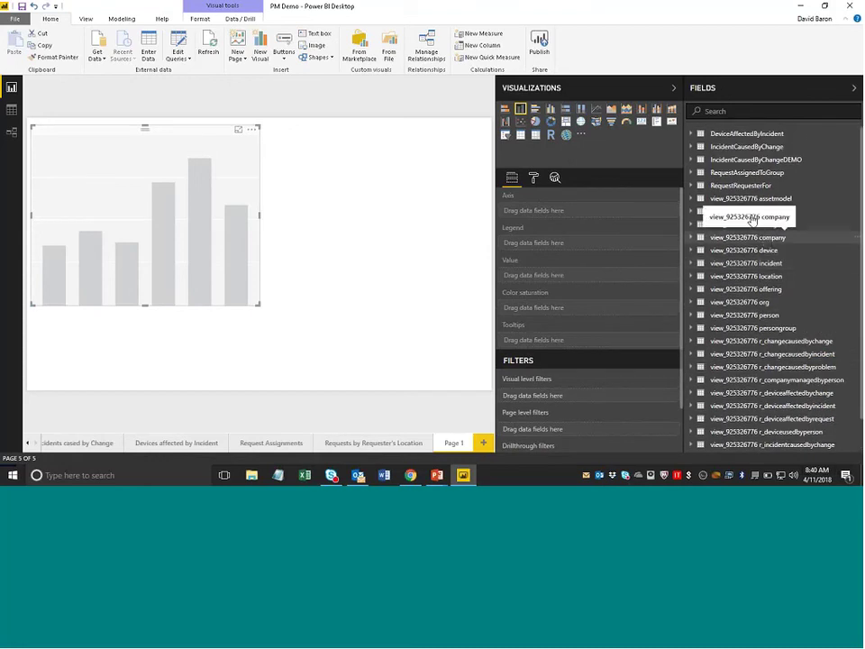
click(692, 160)
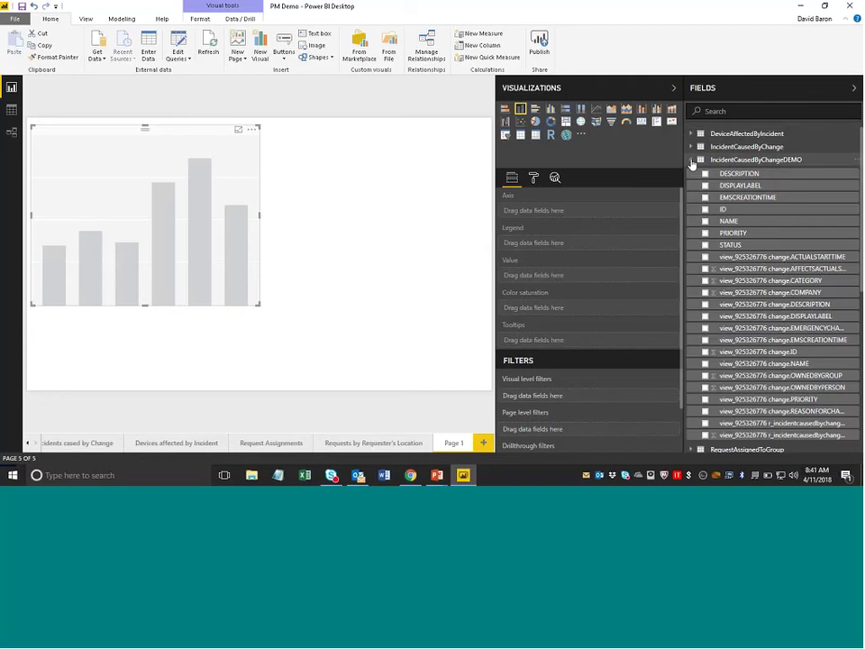
scroll(737, 320, down, 6)
scroll(780, 293, up, 3)
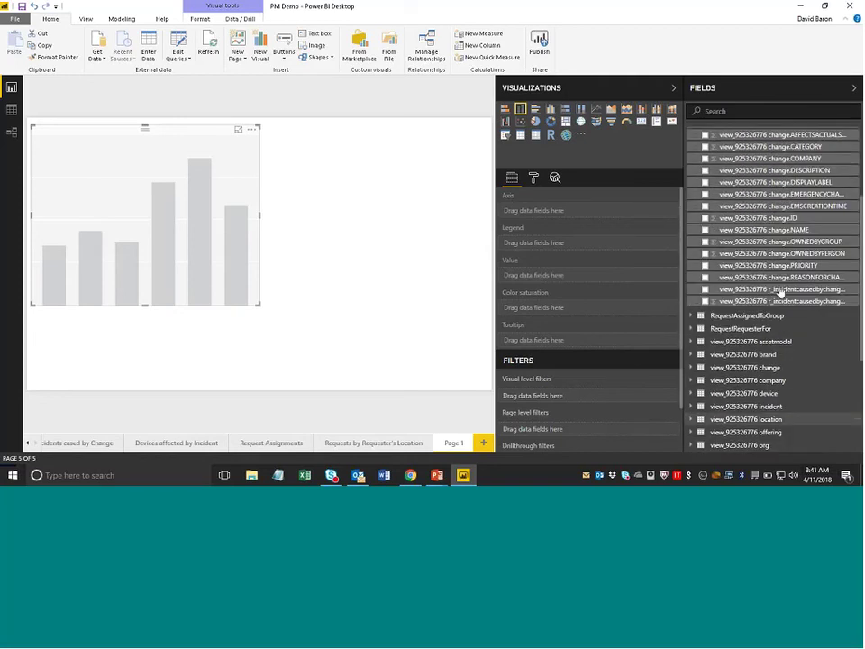
scroll(780, 293, up, 3)
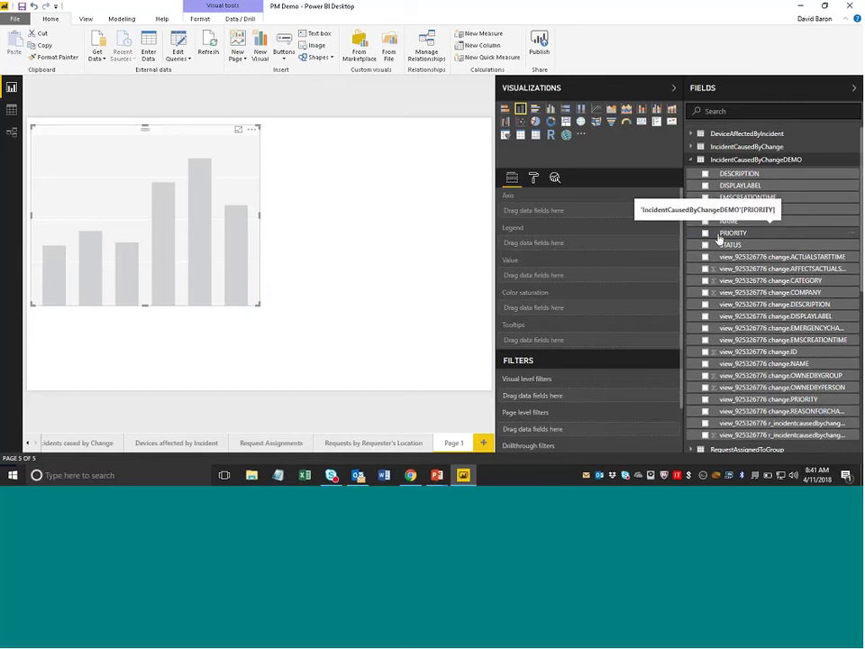
drag(719, 238, 542, 211)
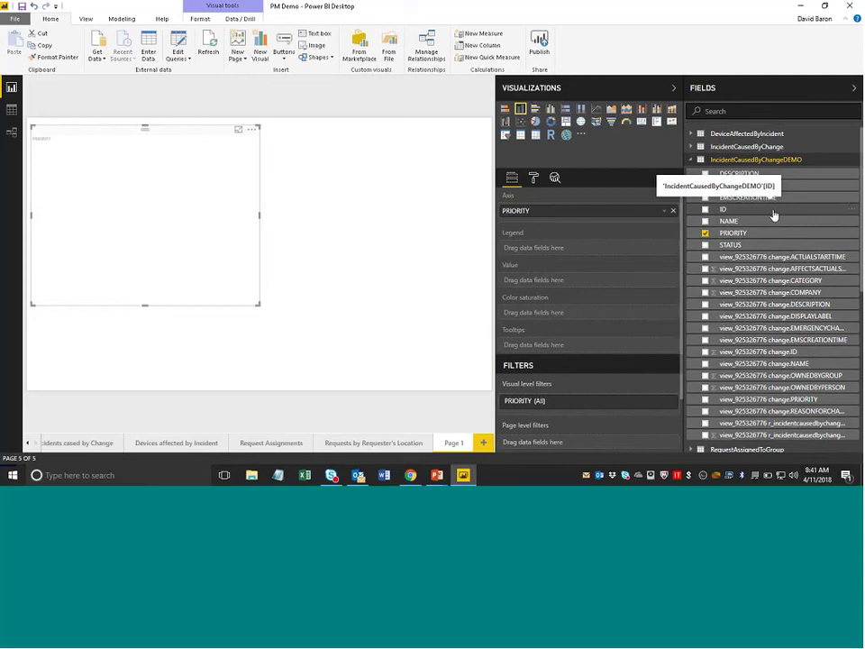
drag(773, 215, 568, 282)
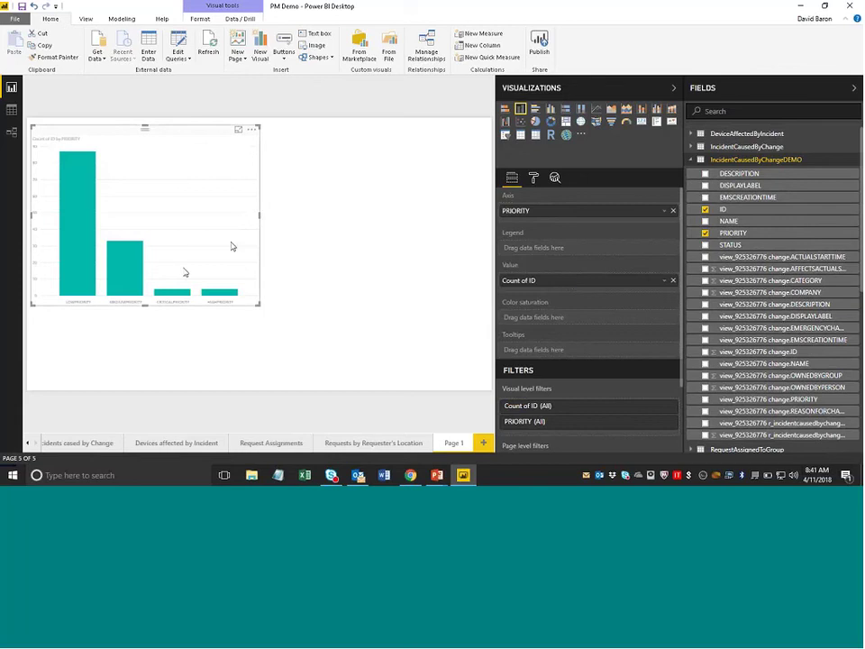
mouse_move(75, 289)
mouse_move(134, 275)
mouse_move(212, 299)
- Try filtering the chart's PRIORITY to HIGHPRIORITY and CRITICALPRIORITY, and clear both filter selections again
scroll(589, 376, down, 2)
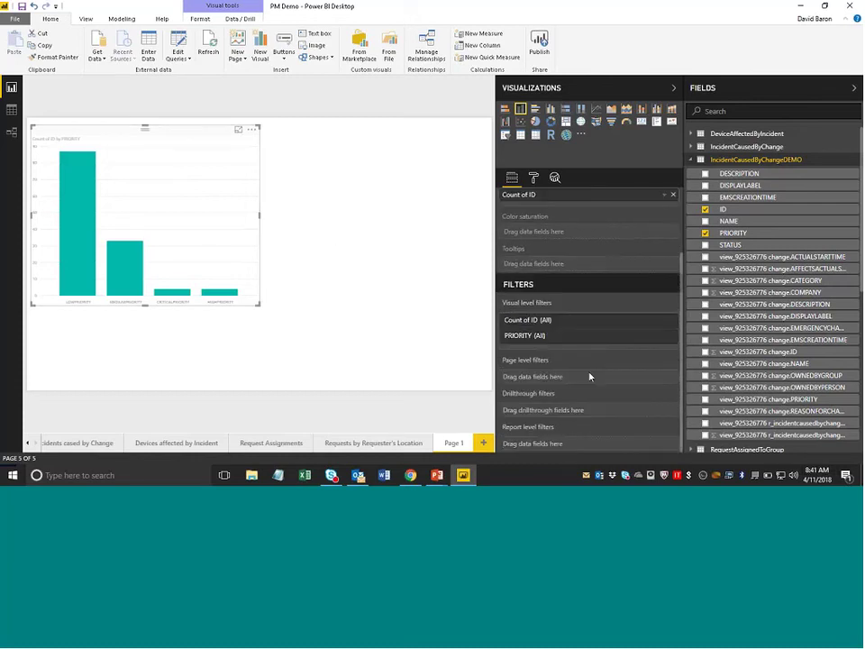
click(666, 338)
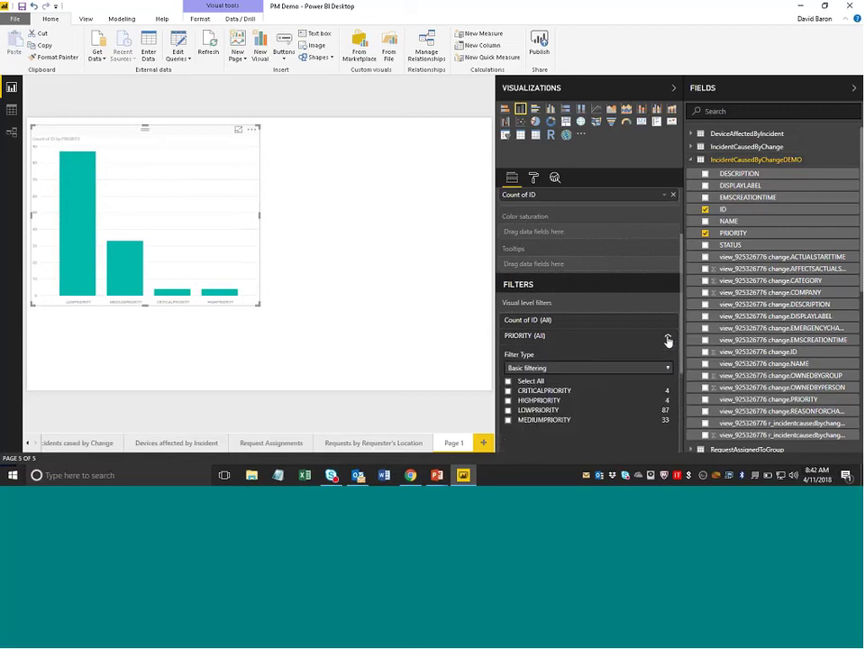
click(507, 400)
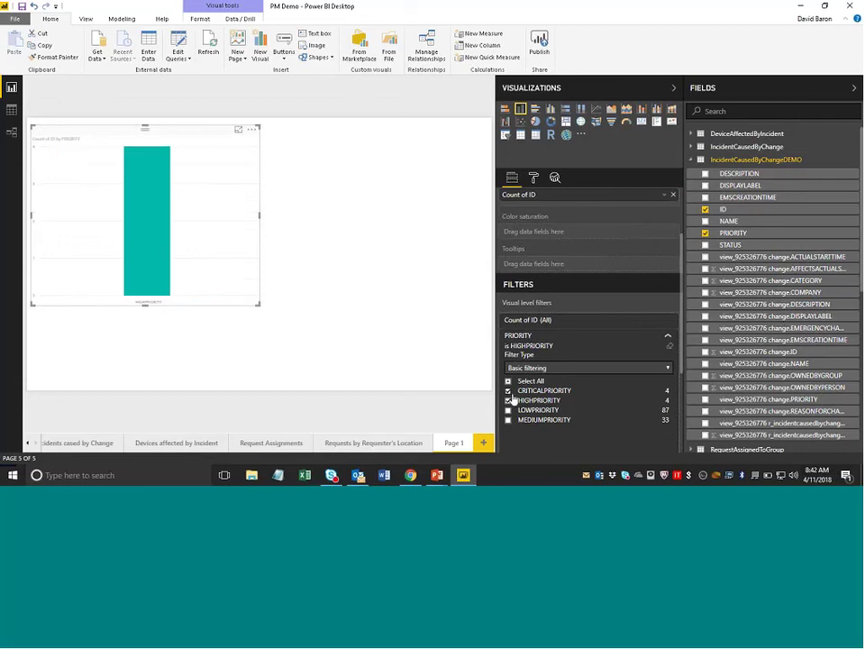
click(508, 390)
click(507, 390)
click(507, 400)
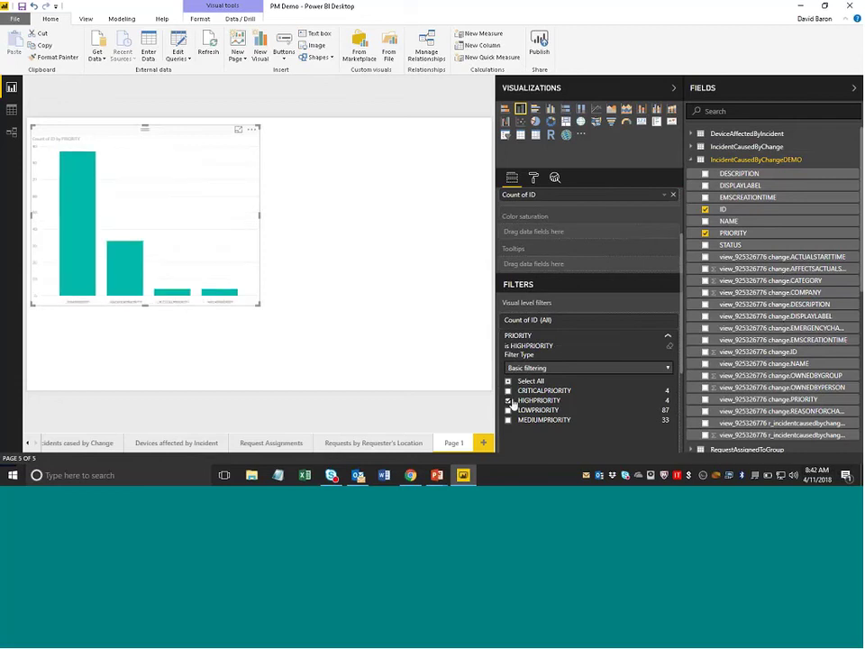
click(456, 371)
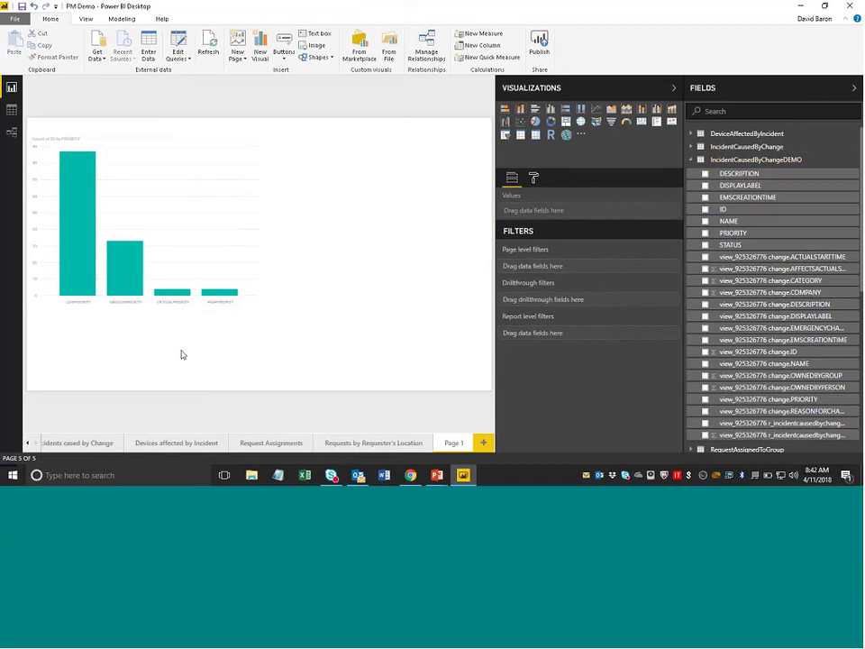
- View the finished Incidents cased by Change report page
click(28, 445)
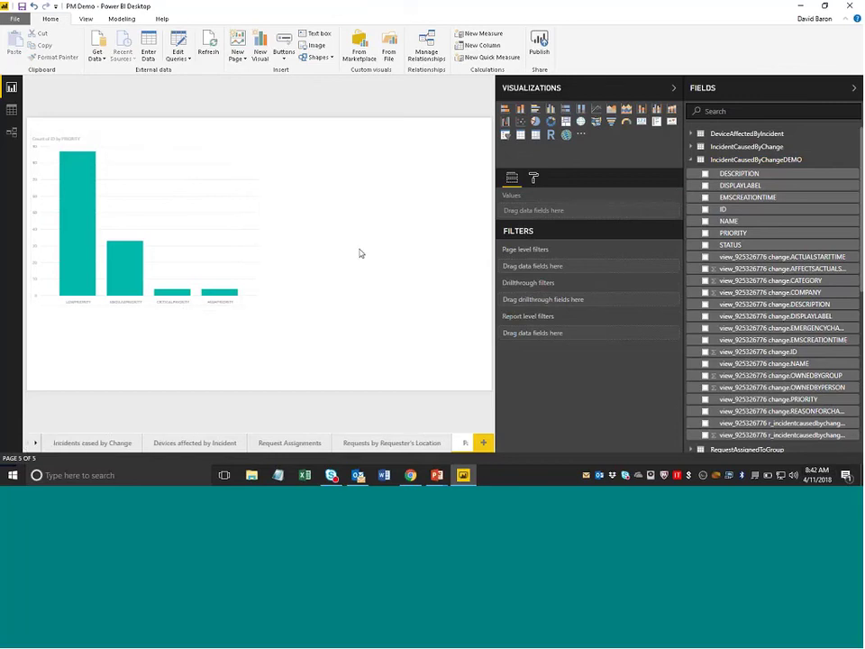
click(91, 444)
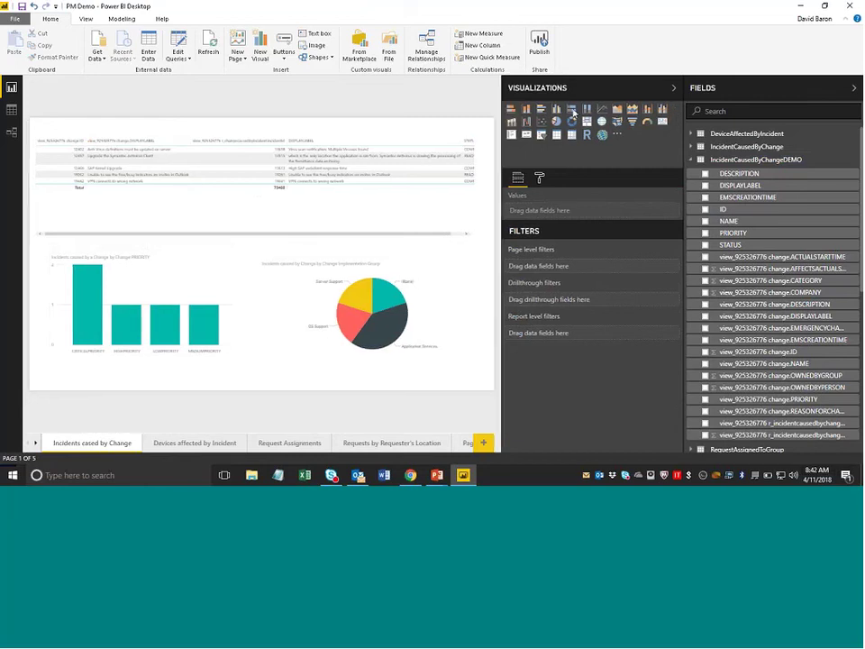
- Examine the Devices affected by Incident page and cross-filter its visuals by the Data Center-Service Desk LOWPRIORITY segment
drag(574, 113, 592, 126)
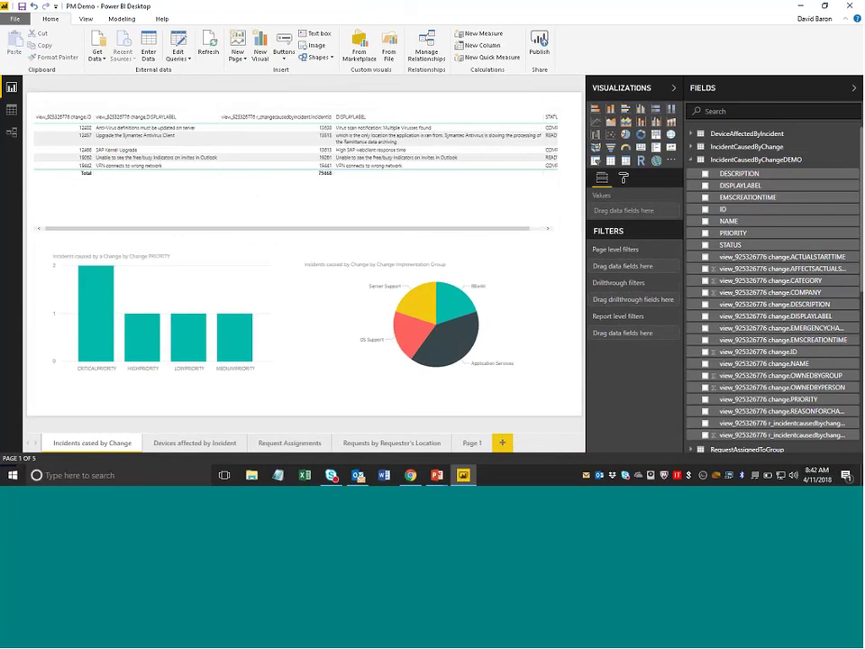
click(211, 443)
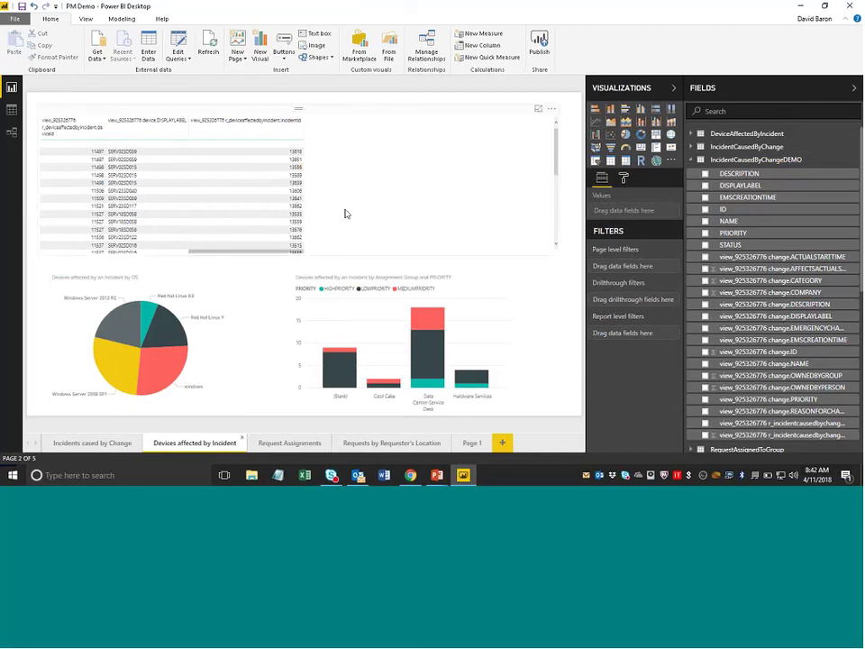
mouse_move(120, 376)
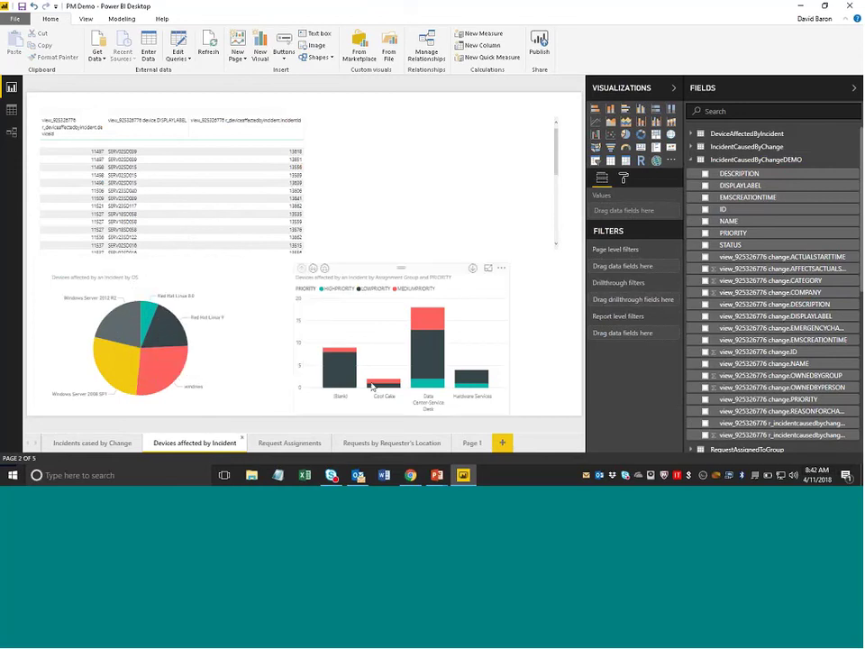
mouse_move(345, 383)
mouse_move(430, 363)
mouse_move(431, 389)
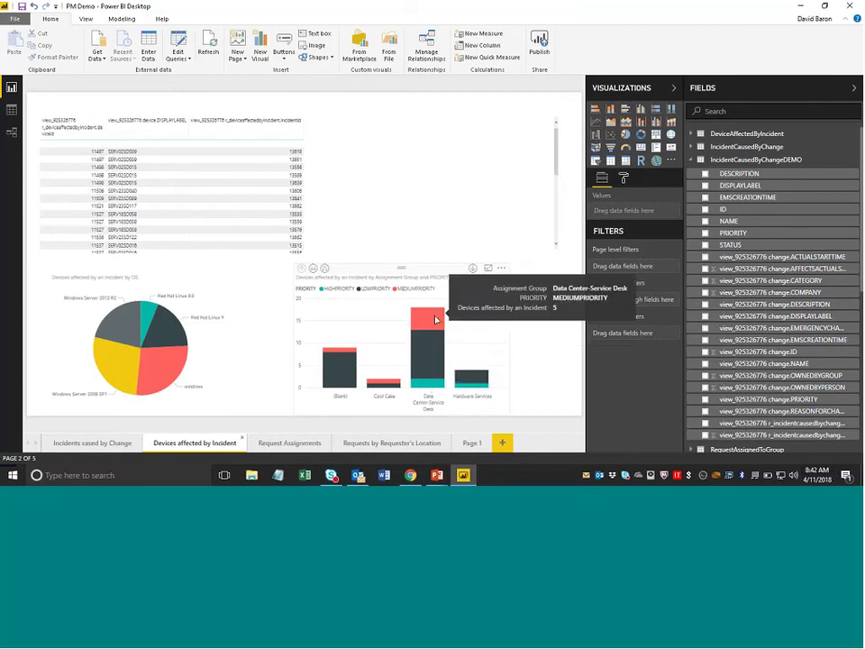
mouse_move(433, 335)
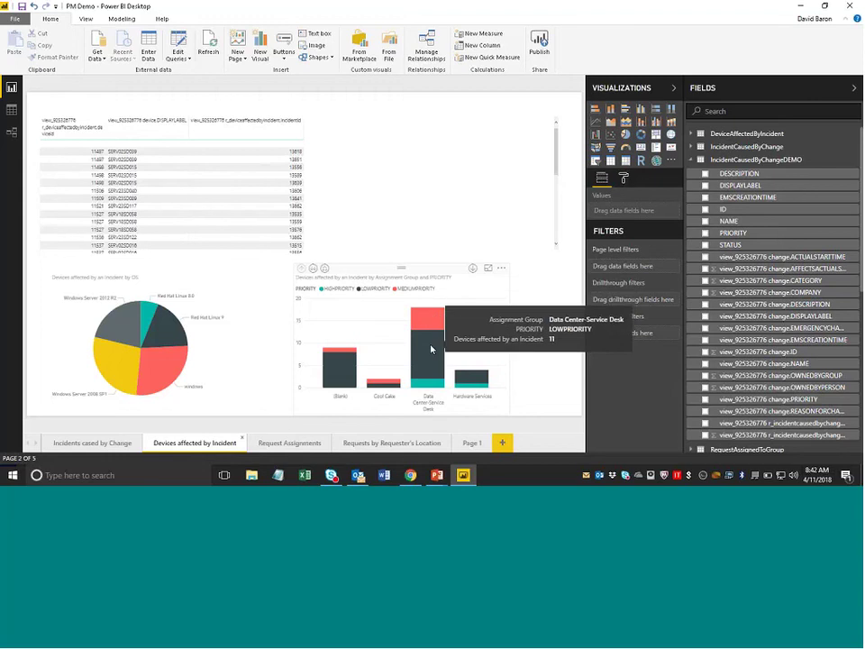
click(432, 347)
click(151, 176)
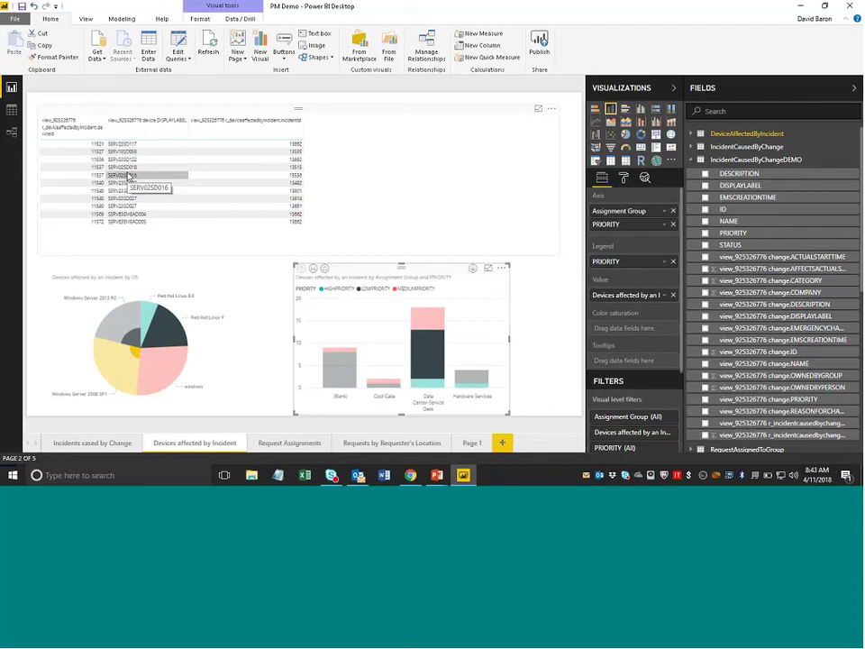
- Review the Request Assignments page and inspect its table's visual level filters, expanding the EXPERT GROUP filter
click(288, 444)
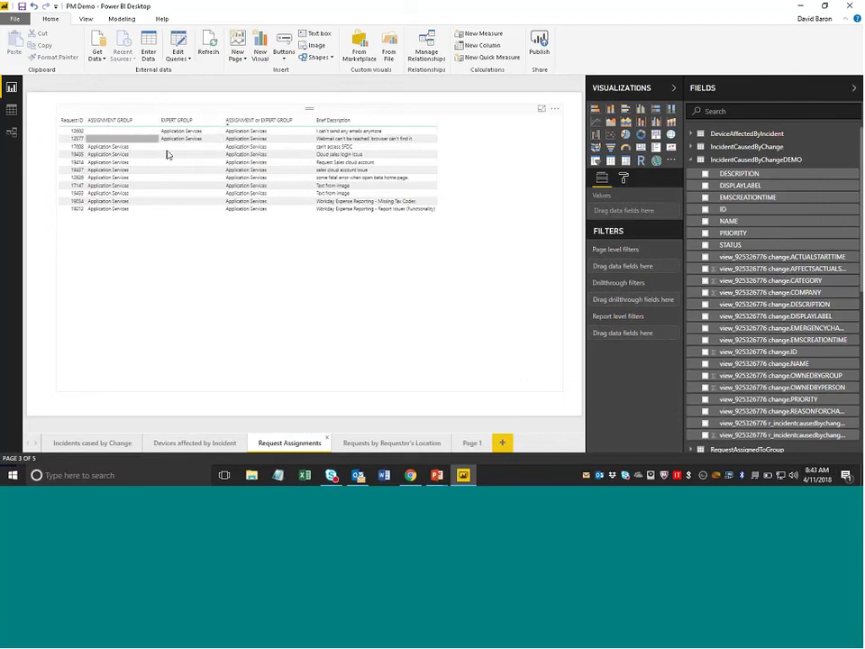
click(427, 165)
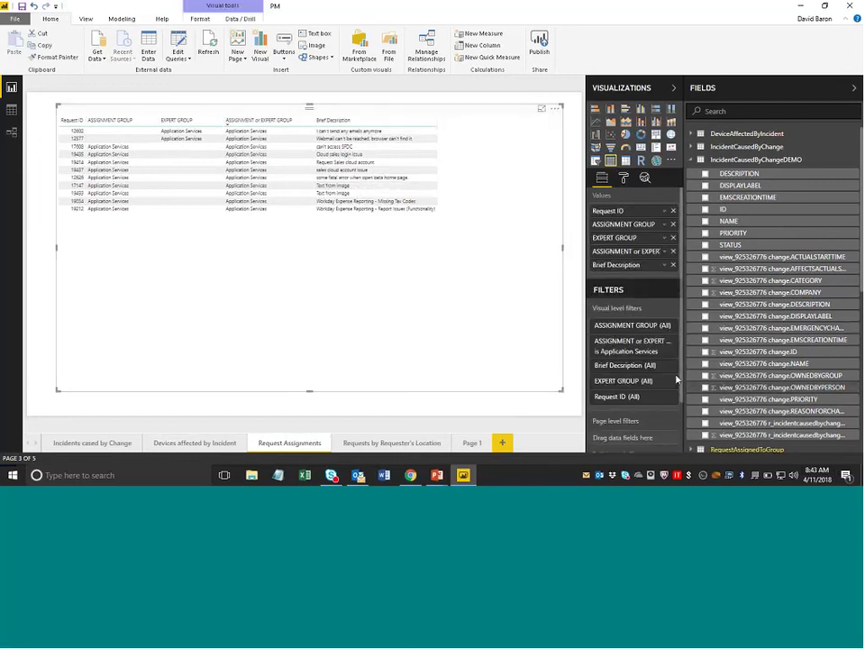
scroll(642, 347, down, 2)
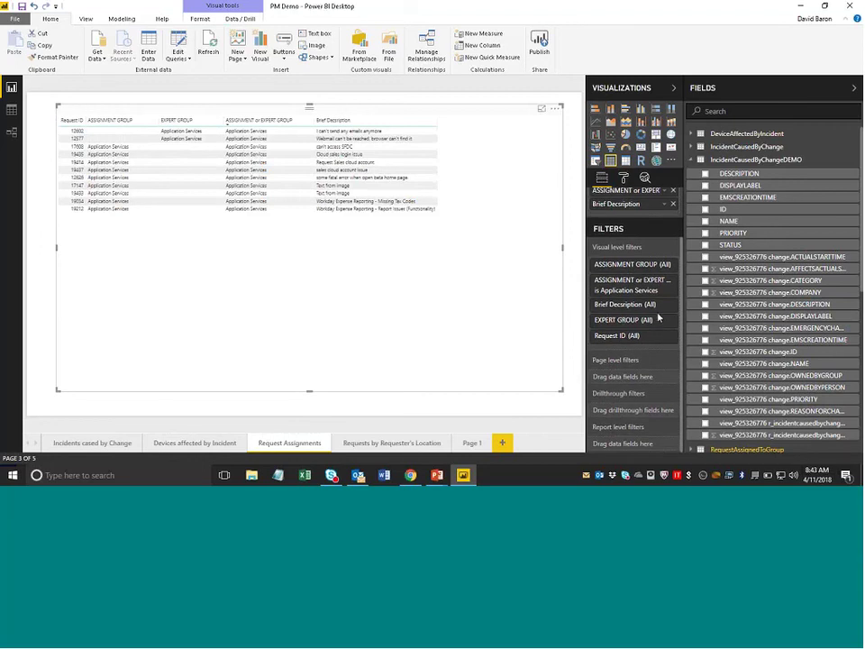
click(667, 321)
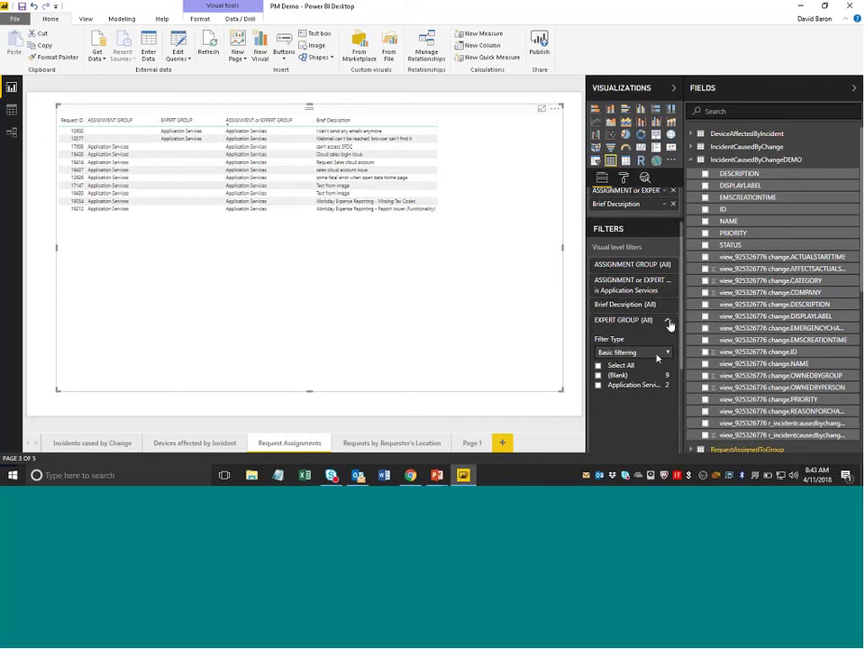
click(571, 338)
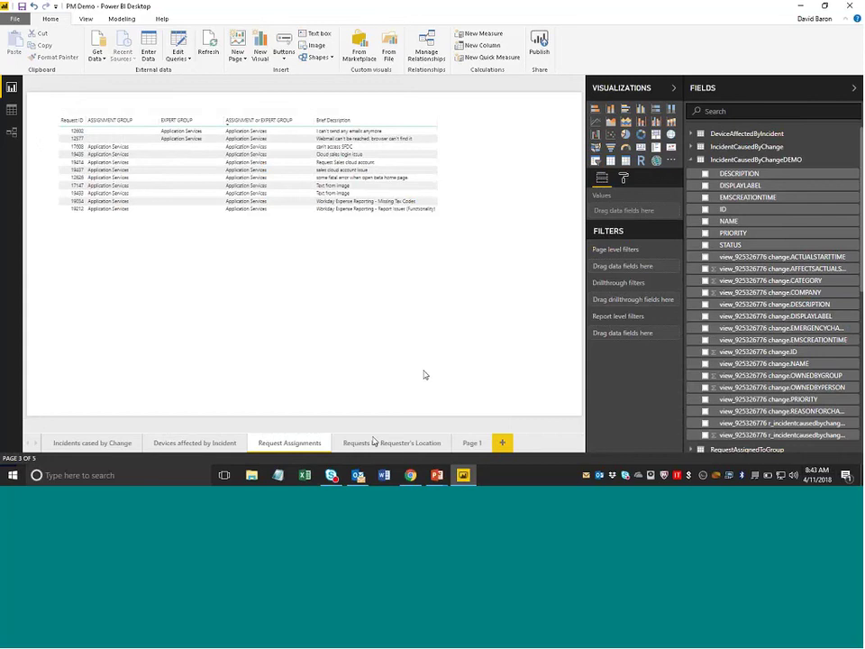
- Examine the Requests by Requester's Location page and check the pie chart's United States, Canberra and Japan slices
click(373, 442)
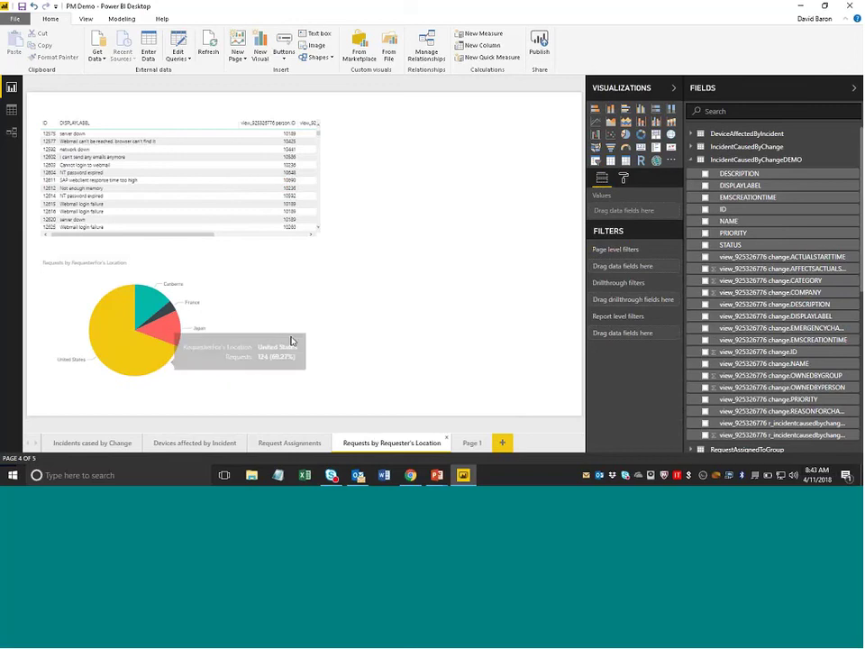
mouse_move(141, 359)
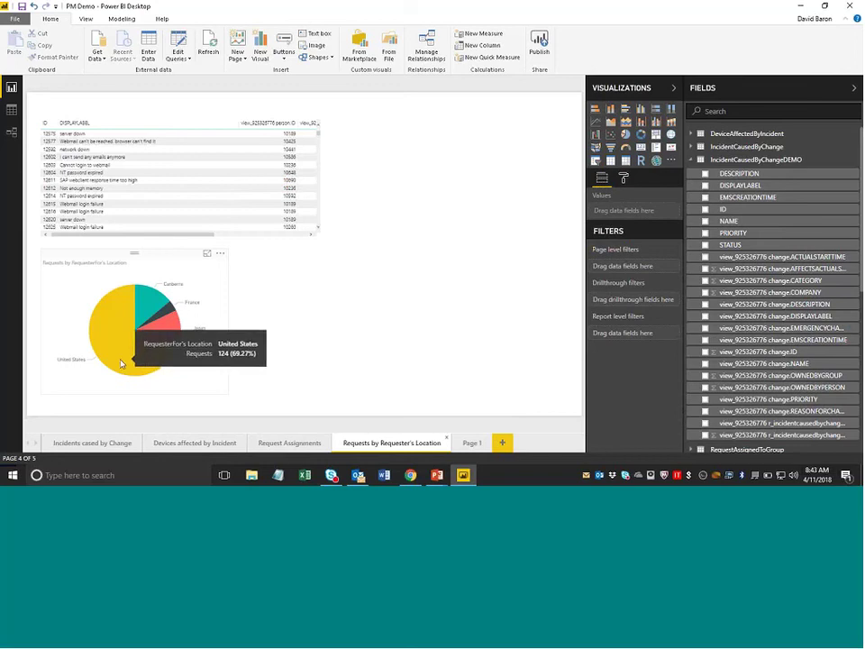
mouse_move(145, 304)
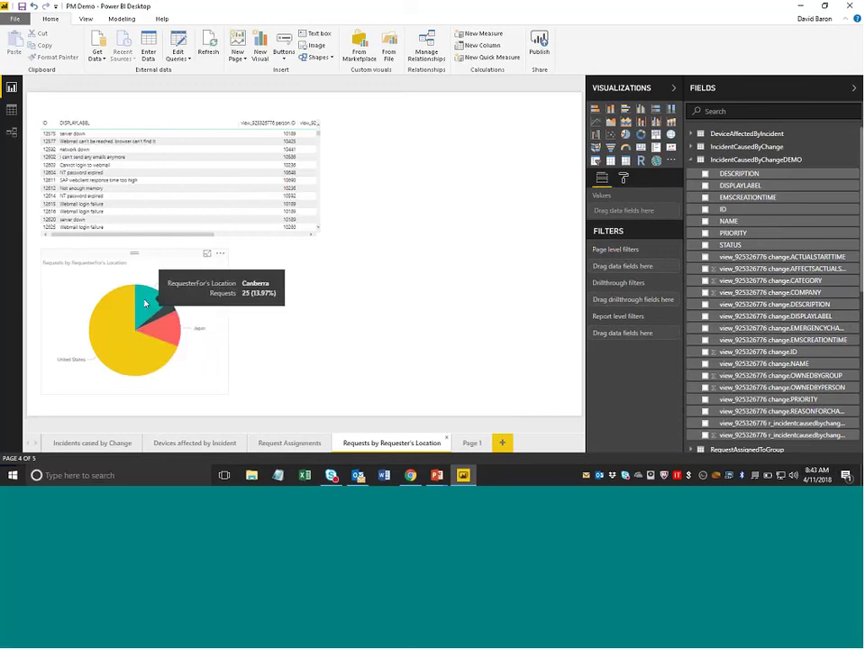
mouse_move(174, 332)
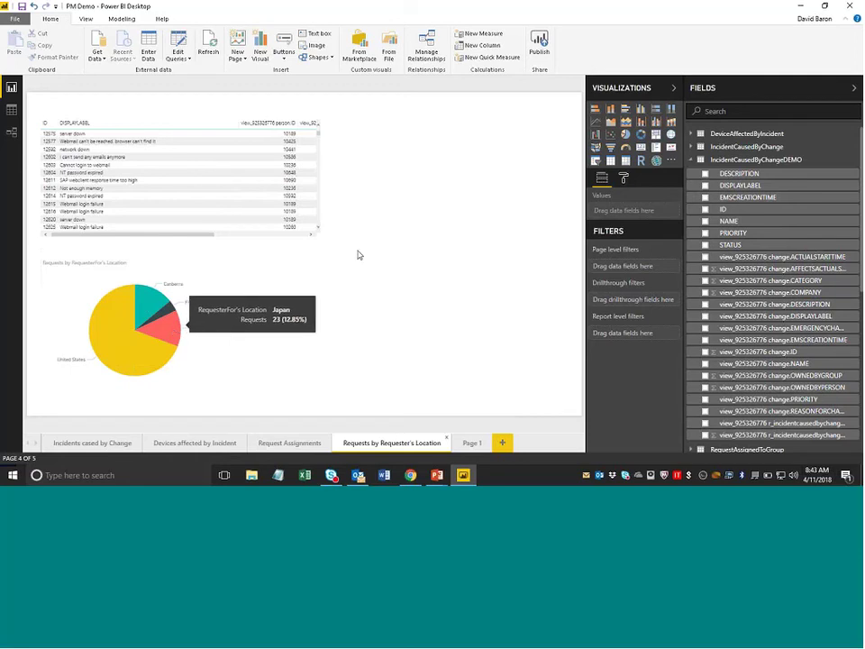
mouse_move(202, 236)
mouse_down()
mouse_move(303, 245)
mouse_move(206, 257)
mouse_up()
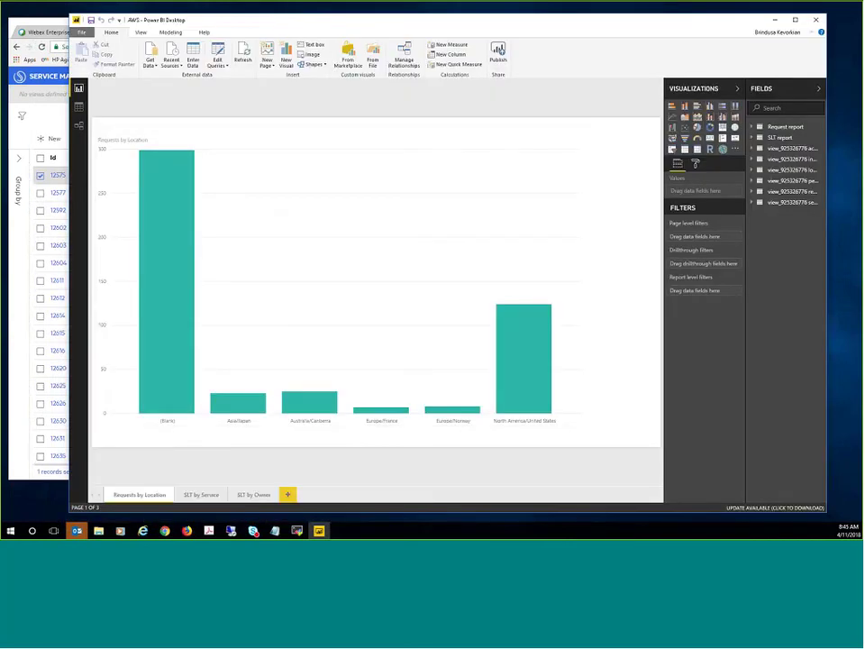
- View the Service Management Requests list in the browser and return to the AWS report in Power BI Desktop
key(alt+Tab)
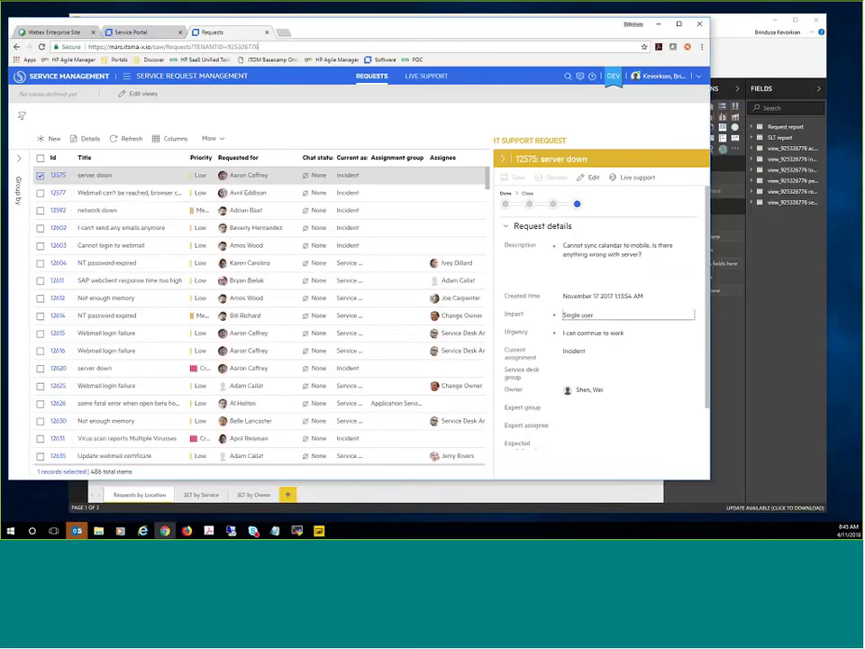
key(Return)
click(734, 21)
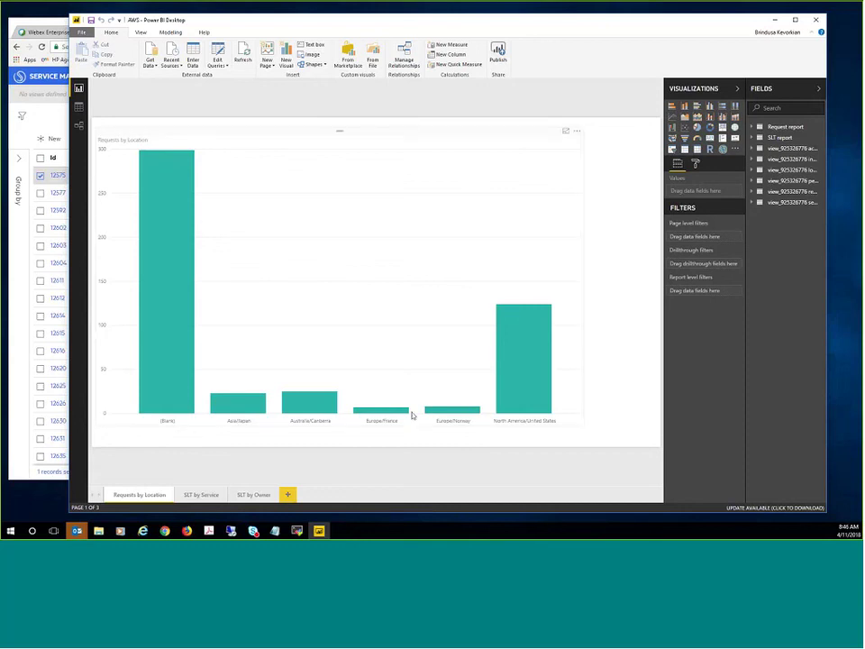
- Add view_925326776 person.NAME from Request report as the legend of the Requests by Location chart, adjusting the pane widths for readability
click(366, 299)
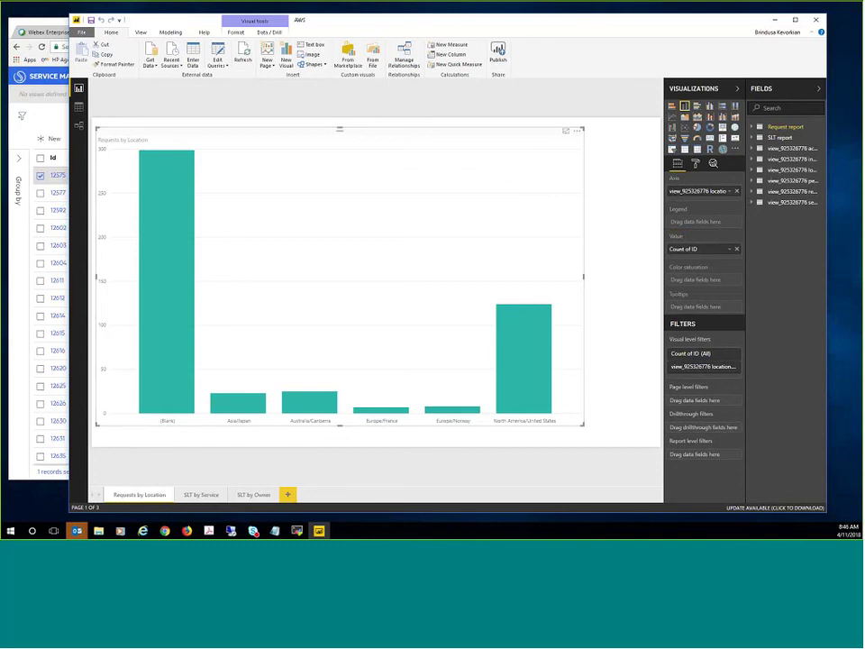
click(753, 127)
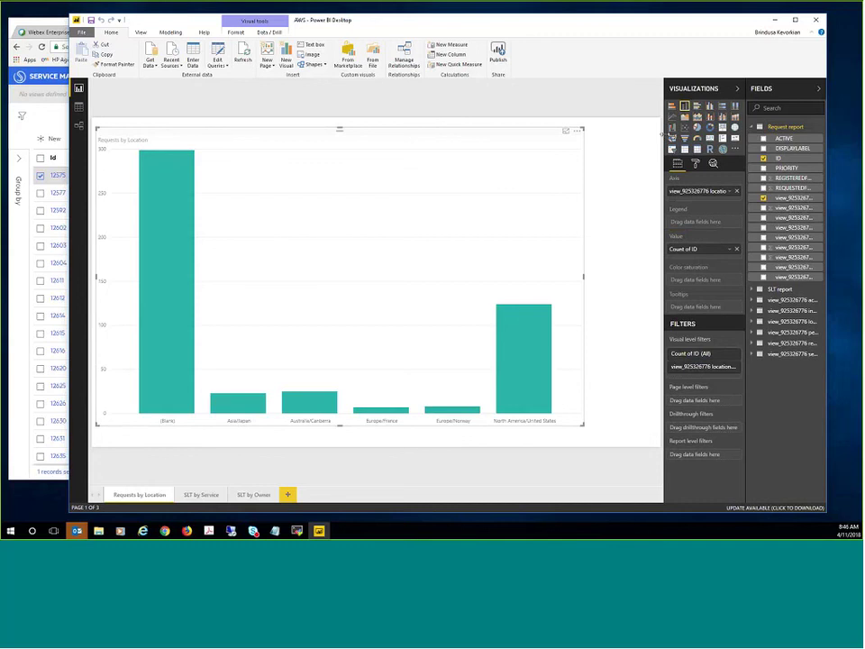
drag(664, 135, 559, 135)
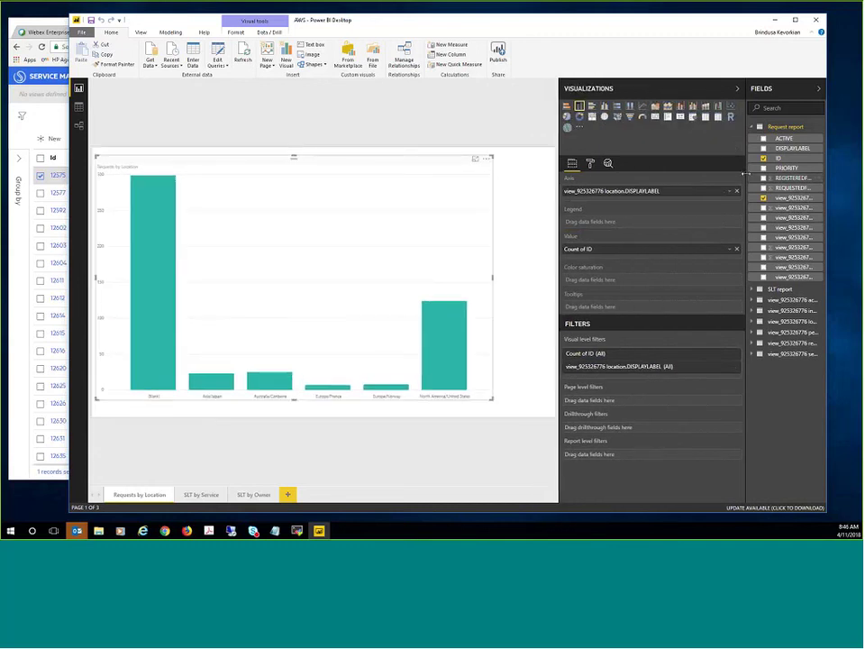
drag(745, 173, 648, 172)
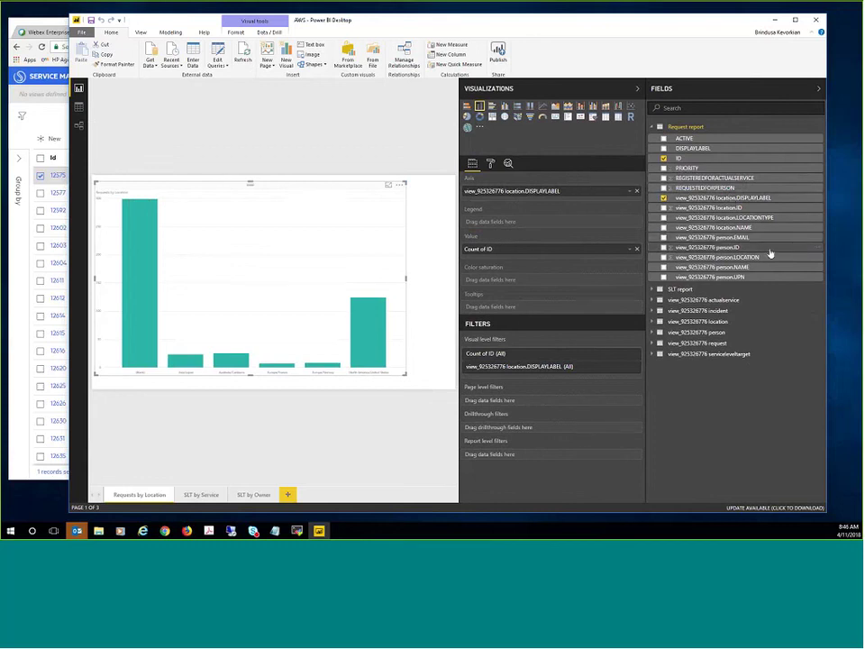
drag(746, 272, 546, 225)
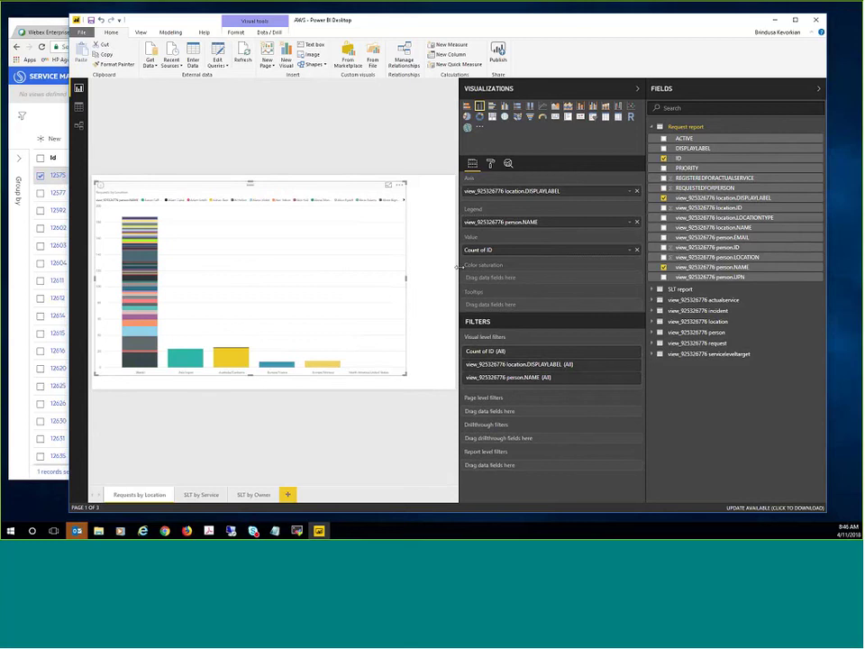
drag(459, 272, 564, 273)
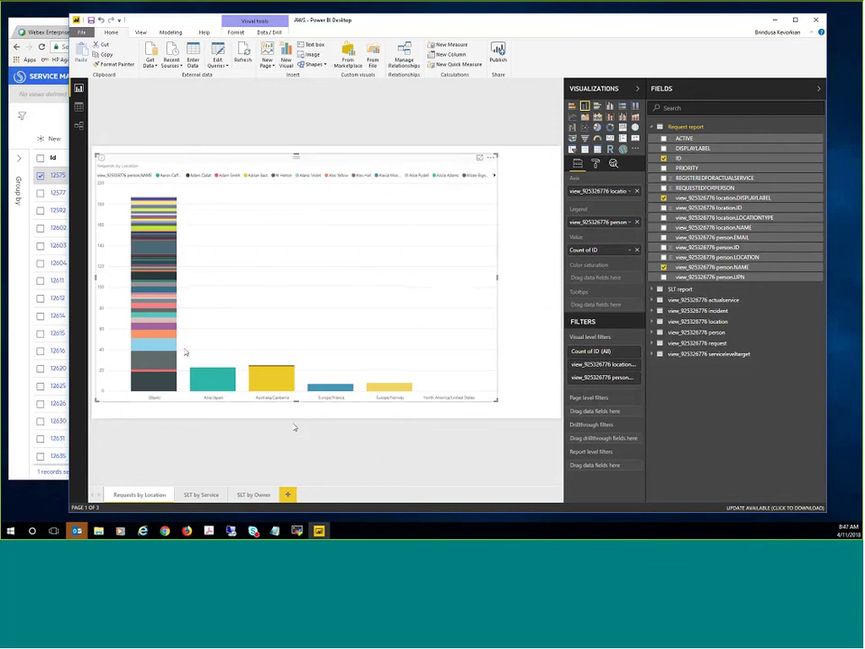
- Check a person's segment in the blank-location column, then switch to Service Management and filter the requests by that person under Requested for
mouse_move(163, 347)
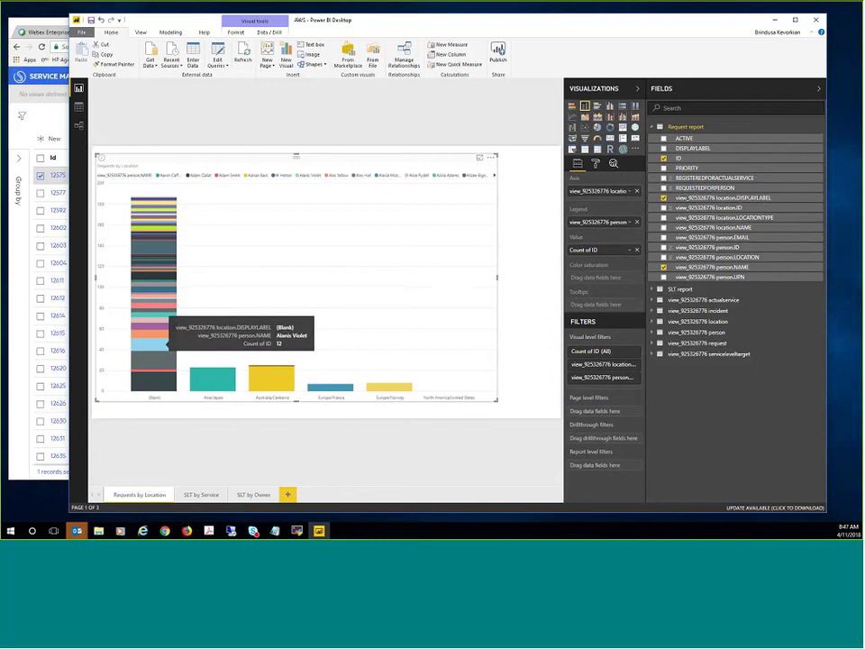
click(27, 116)
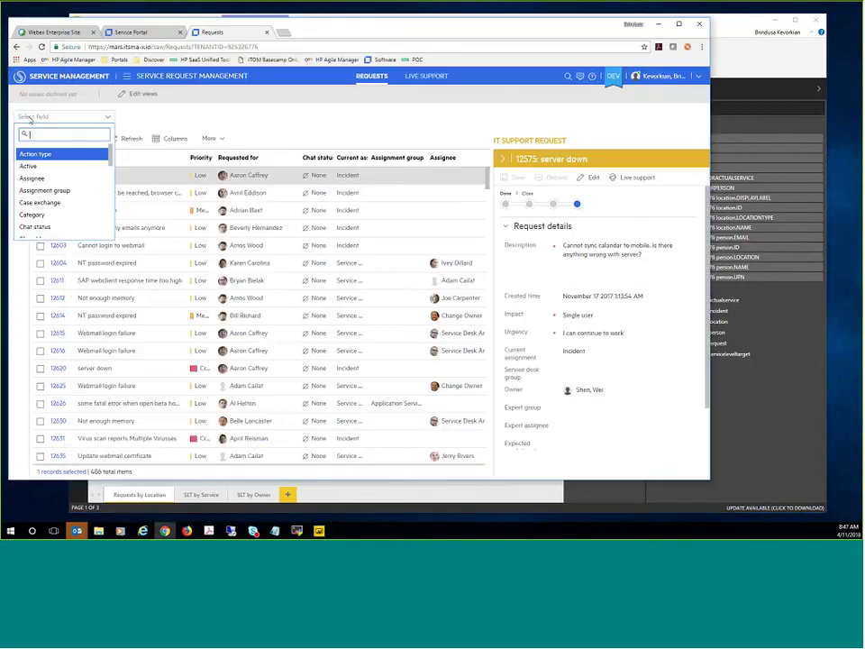
text(req)
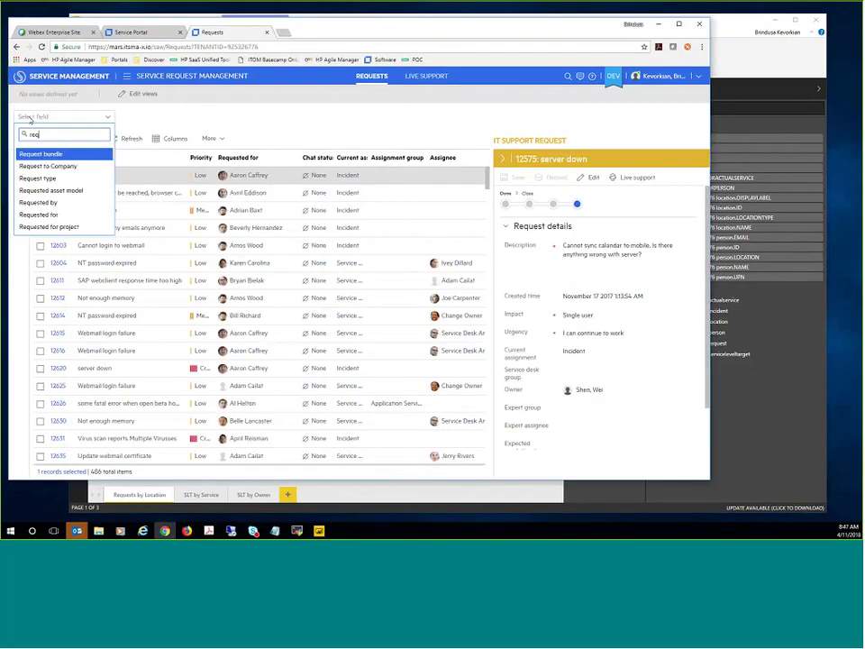
click(38, 214)
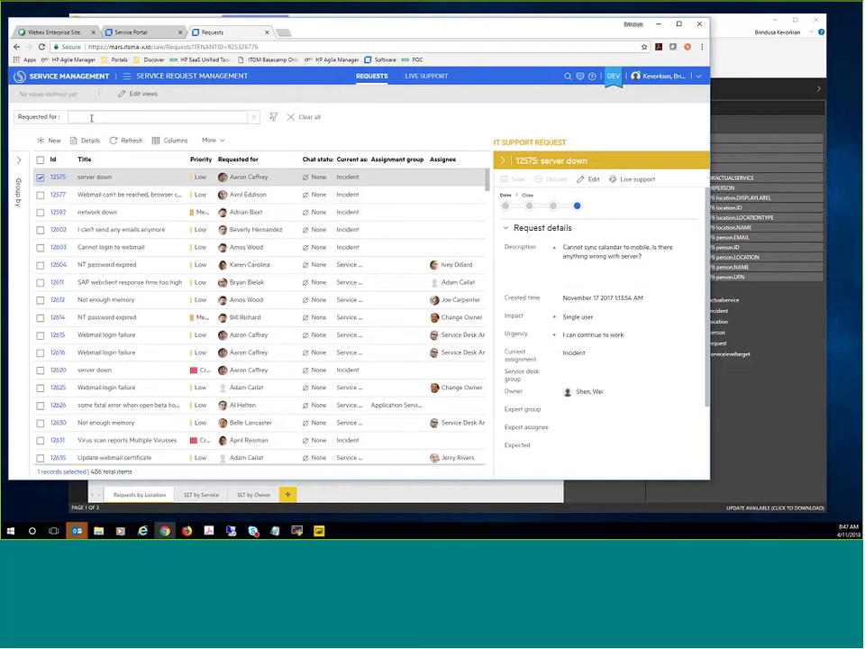
text(a)
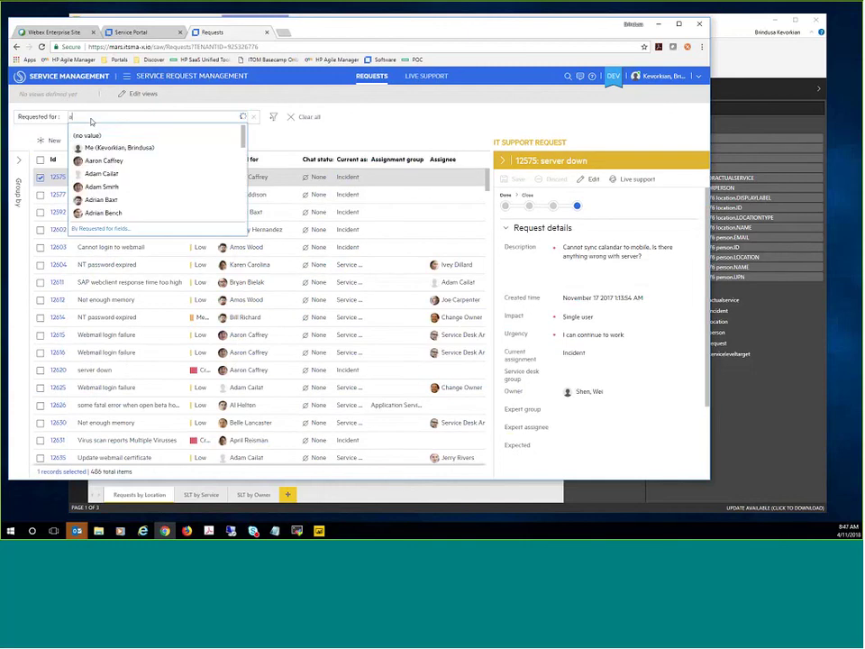
text(le)
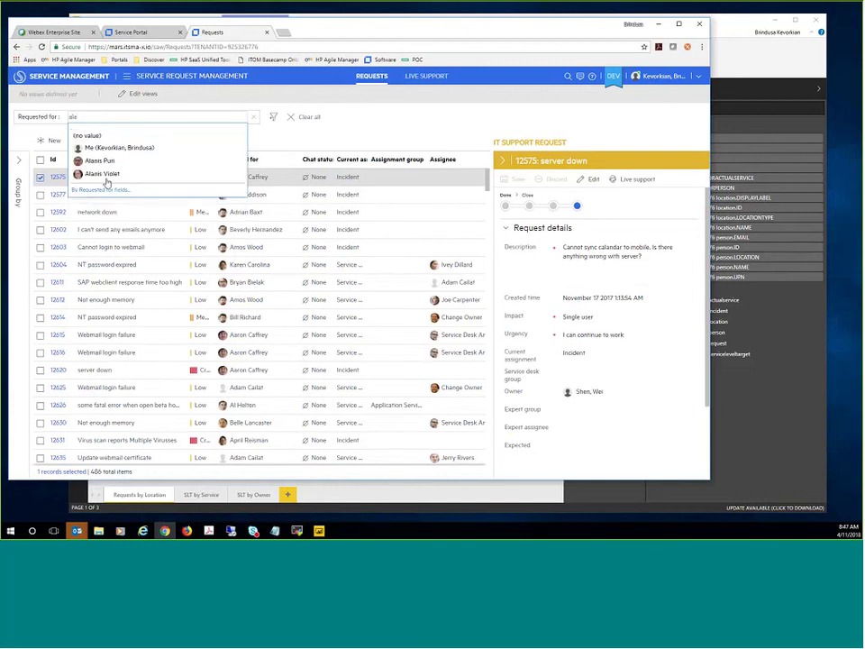
click(106, 179)
click(347, 128)
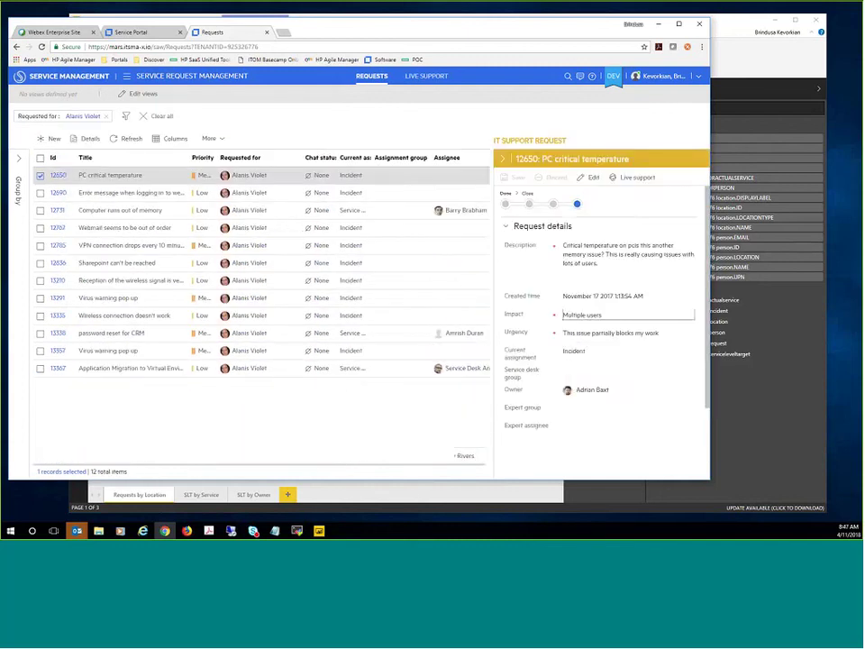
- Open the People master data in Service Management in a new tab and find the filtered requester's record by first name
key(alt+Tab)
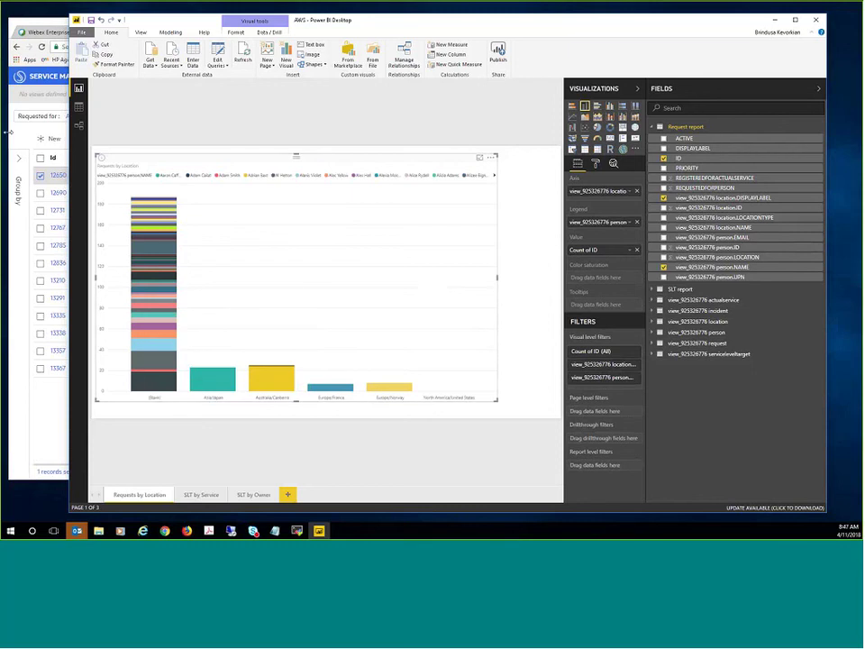
click(18, 126)
click(187, 73)
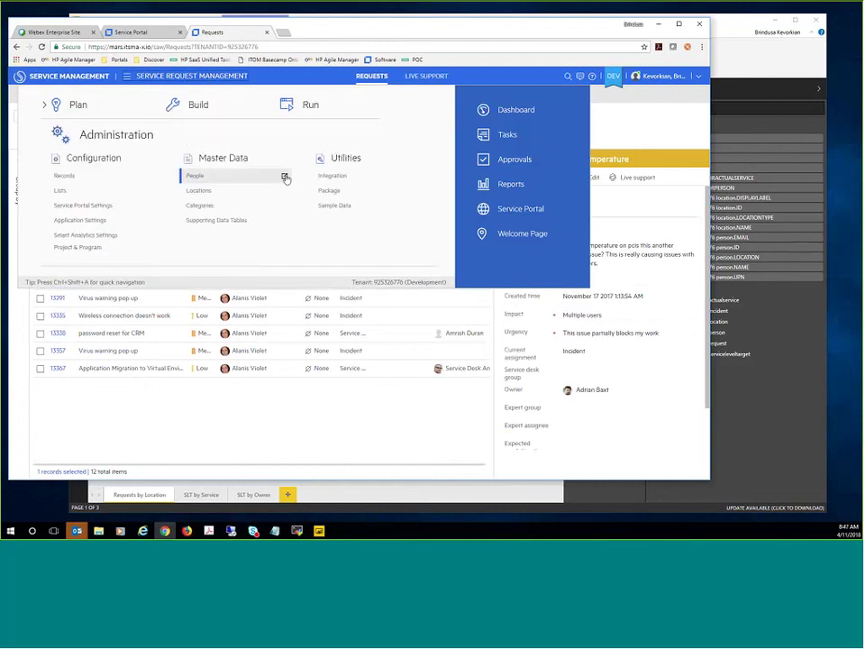
click(285, 177)
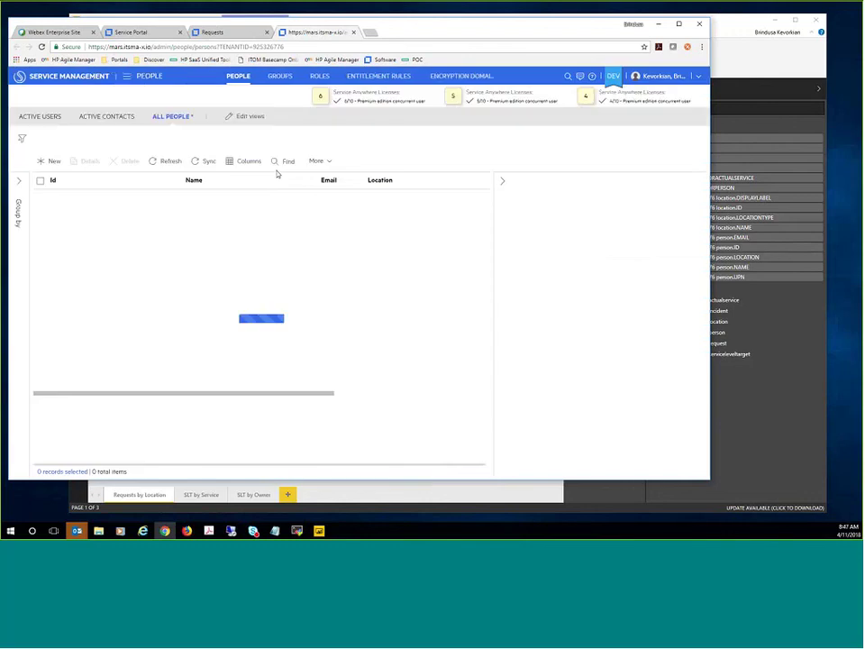
click(278, 160)
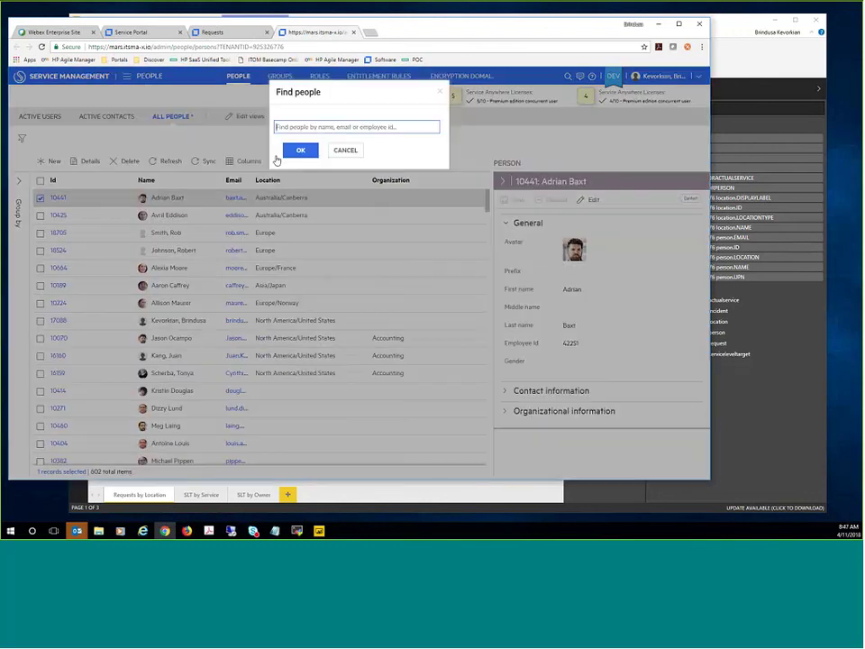
text(alanis)
key(Return)
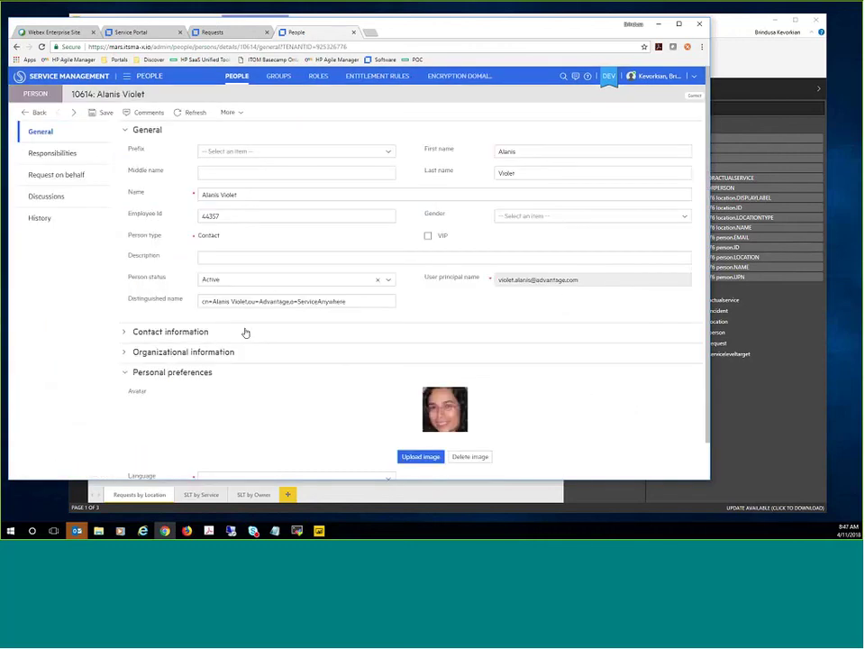
- Set the person's Location to Europe/Monaco in the contact information and save the record
click(174, 353)
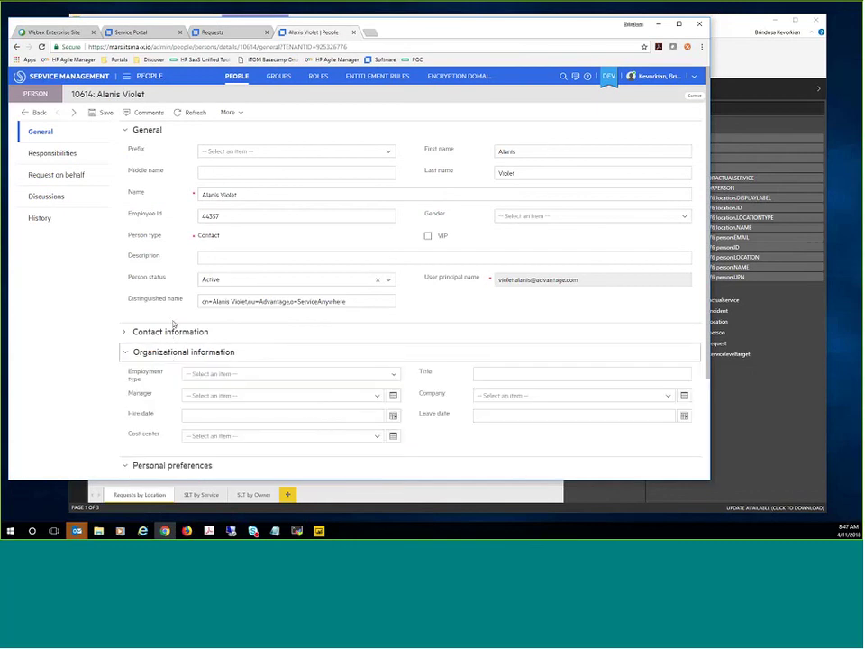
click(174, 330)
scroll(251, 363, down, 2)
click(232, 357)
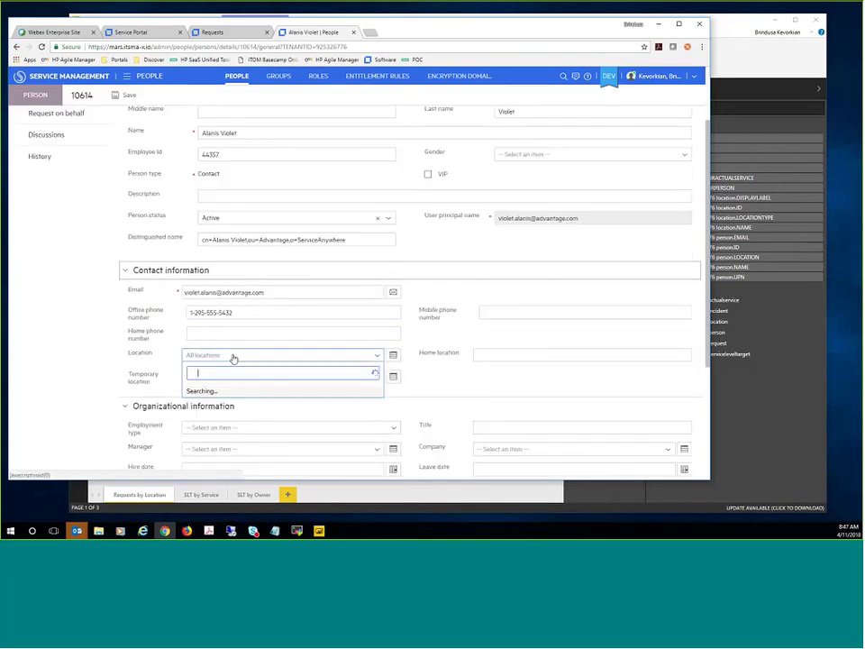
scroll(258, 423, down, 8)
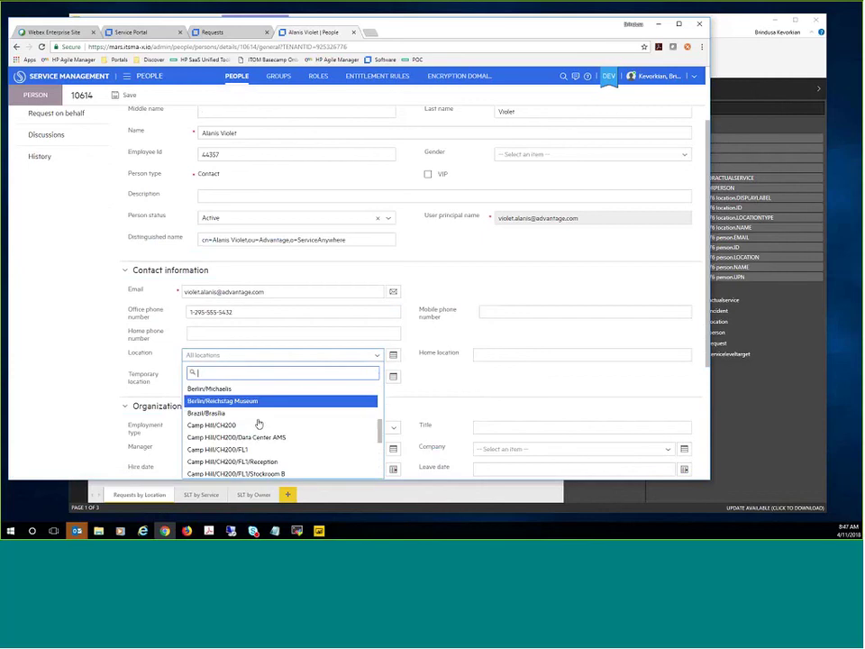
scroll(282, 415, down, 6)
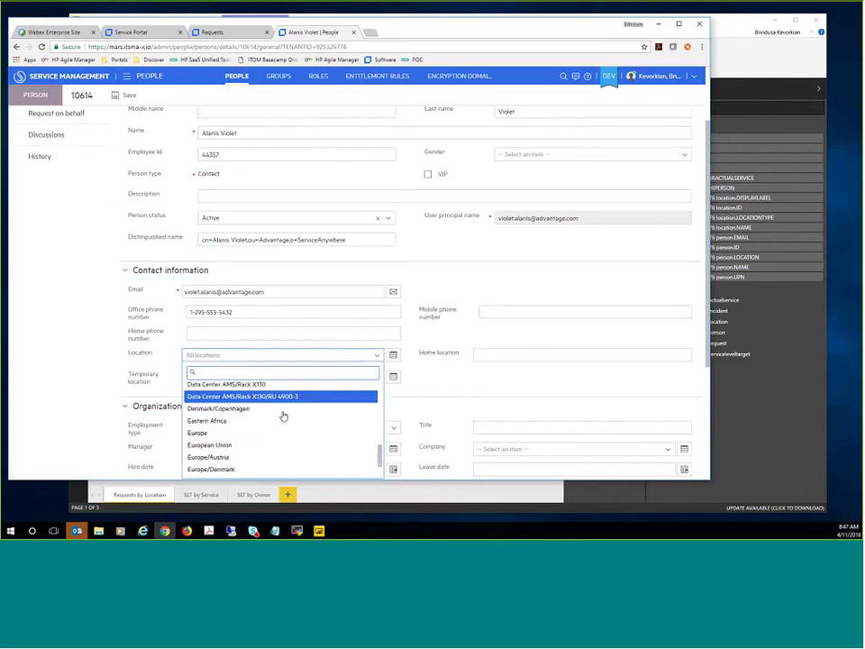
scroll(282, 415, down, 1)
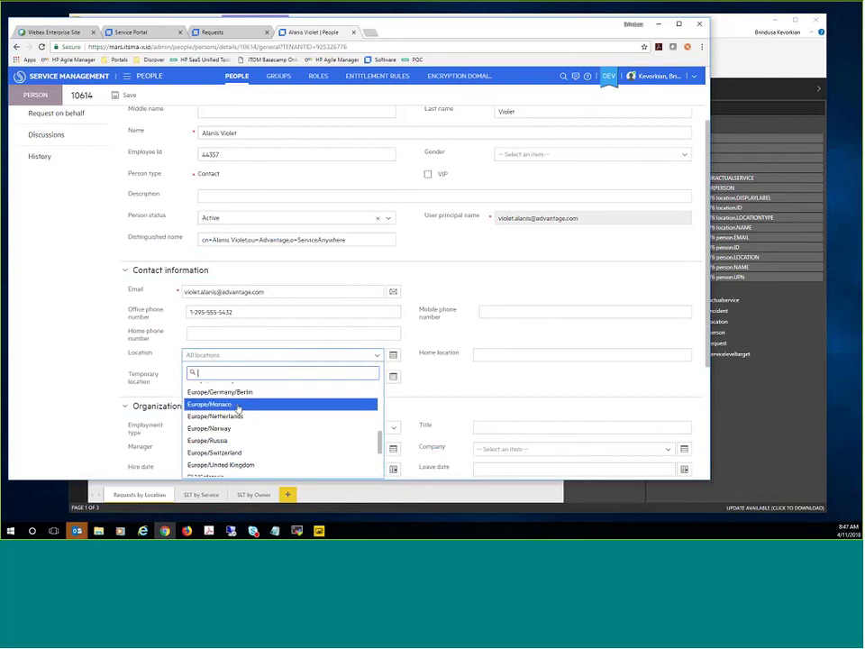
click(238, 407)
scroll(174, 125, up, 2)
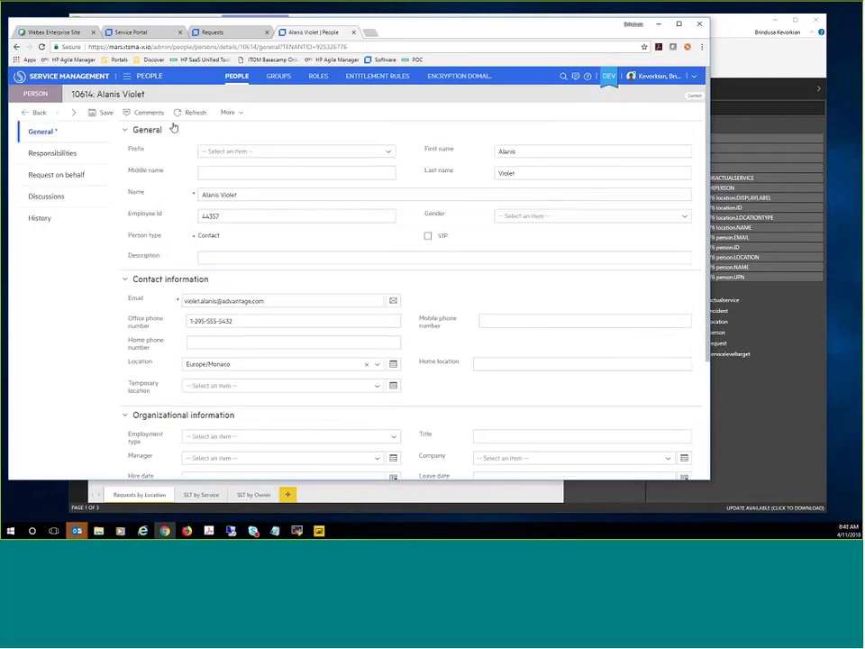
click(104, 111)
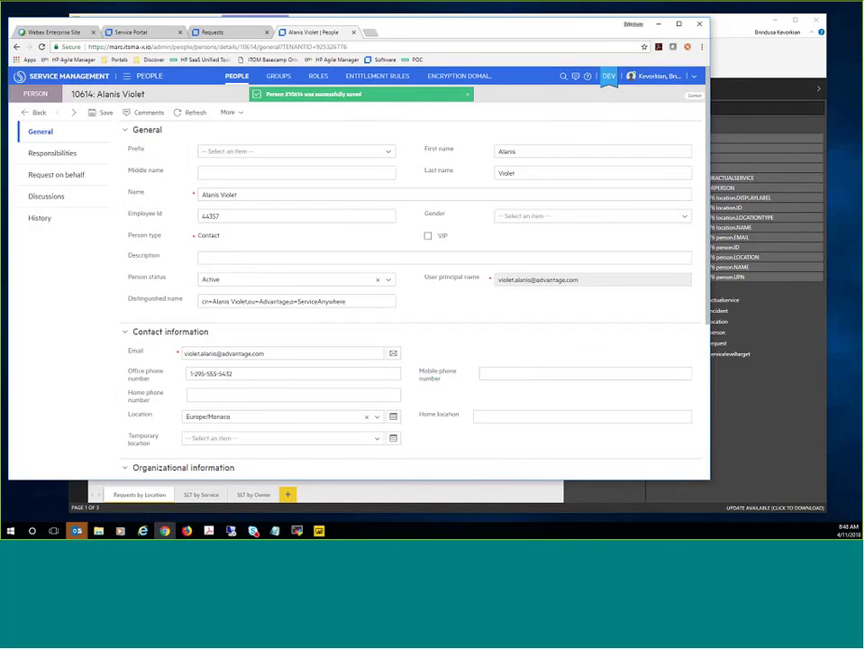
- Switch to Power BI Desktop, refresh the report data and check the Europe/Monaco column in the Requests by Location chart
click(393, 505)
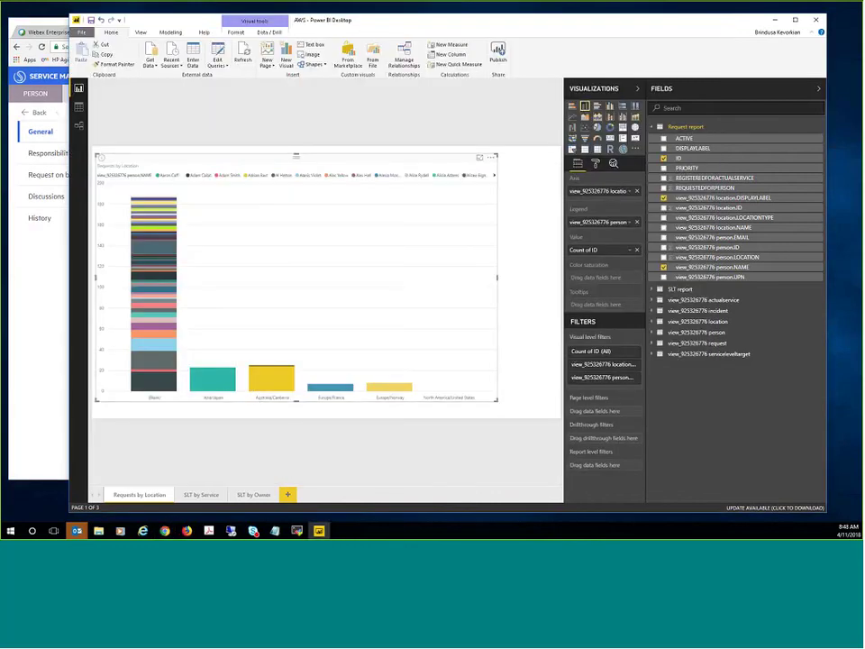
click(243, 55)
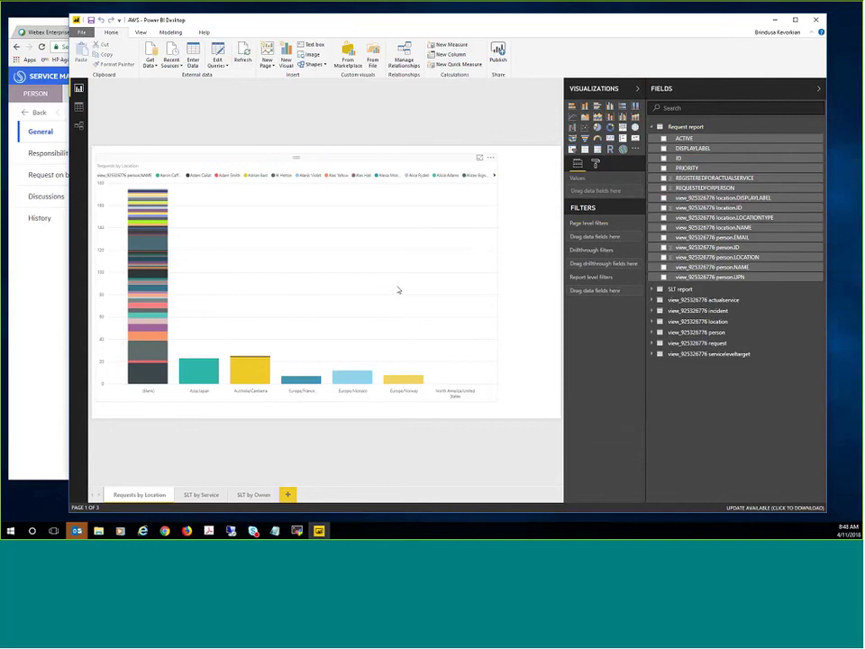
mouse_move(360, 382)
- View the SLT by Service page, then check the Exchange Service Low bar in Service Management's Average elapsed duration for incidents by Service report
click(200, 495)
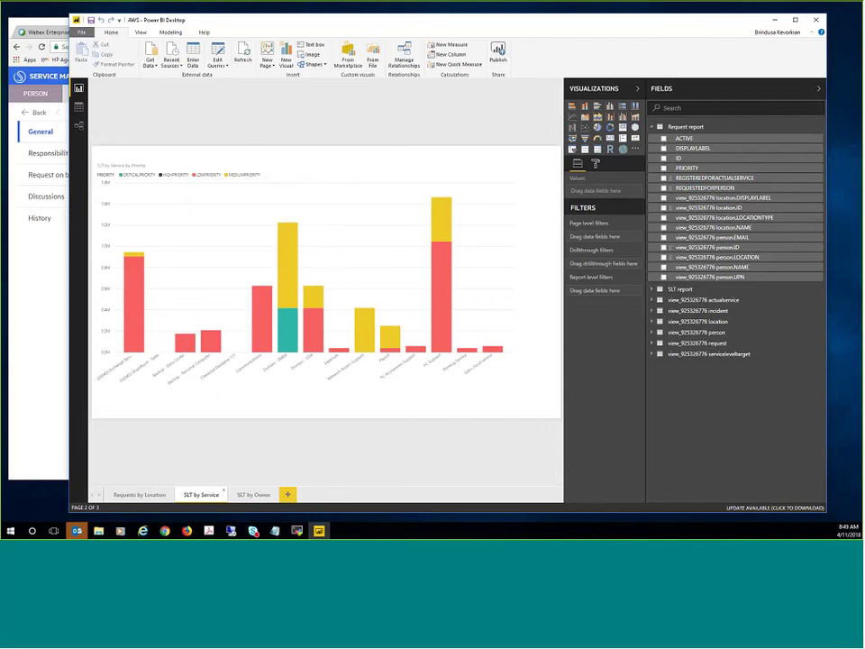
key(alt+Tab)
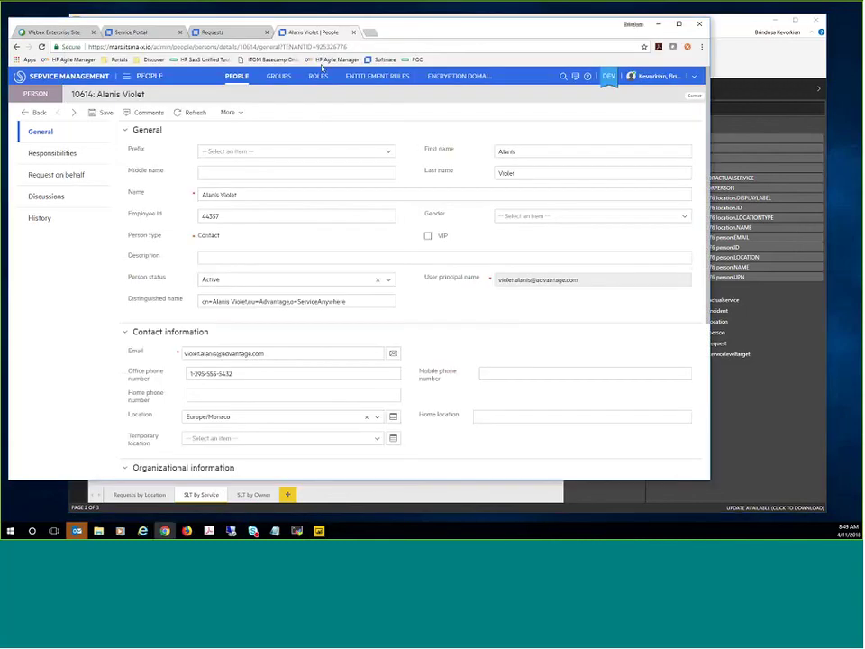
click(127, 75)
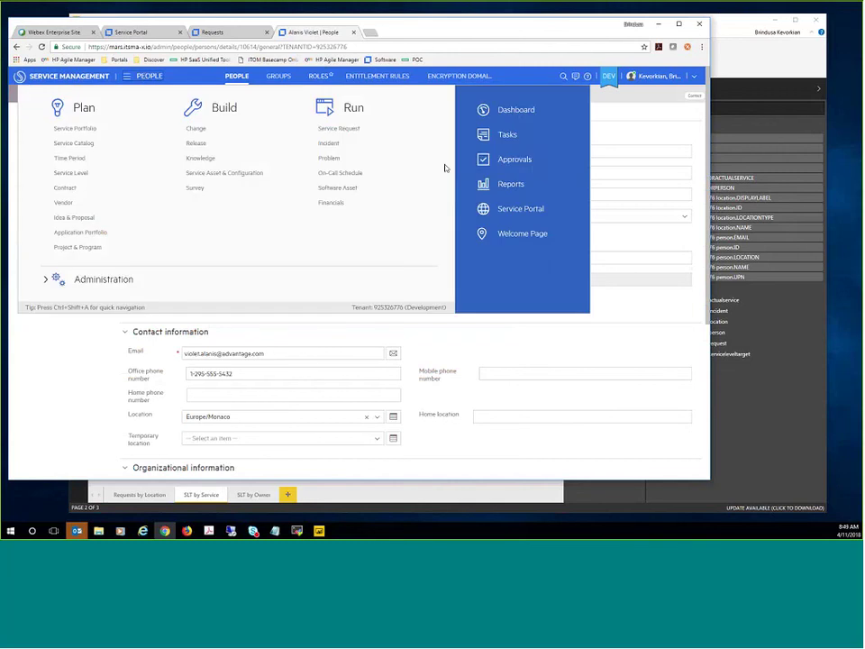
click(577, 185)
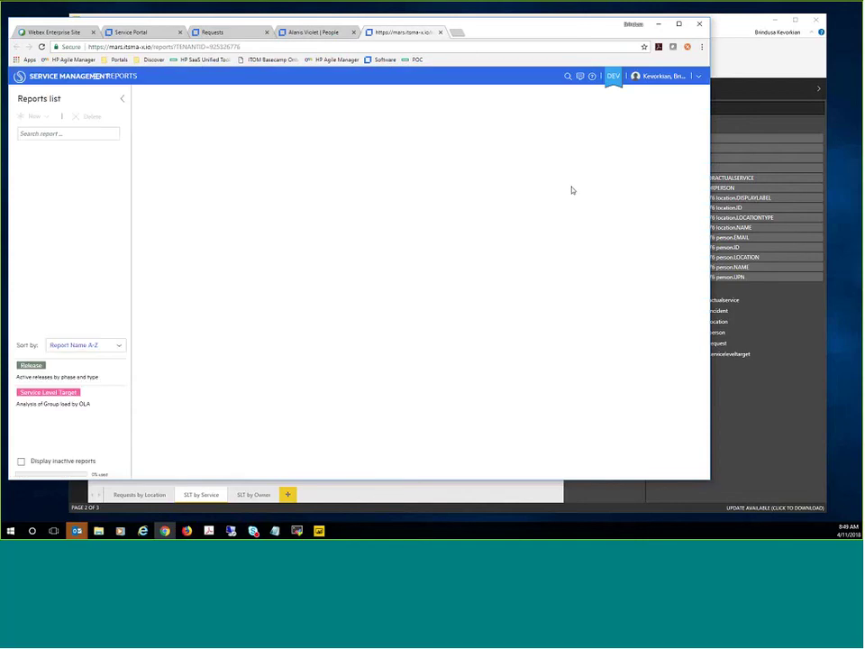
click(85, 187)
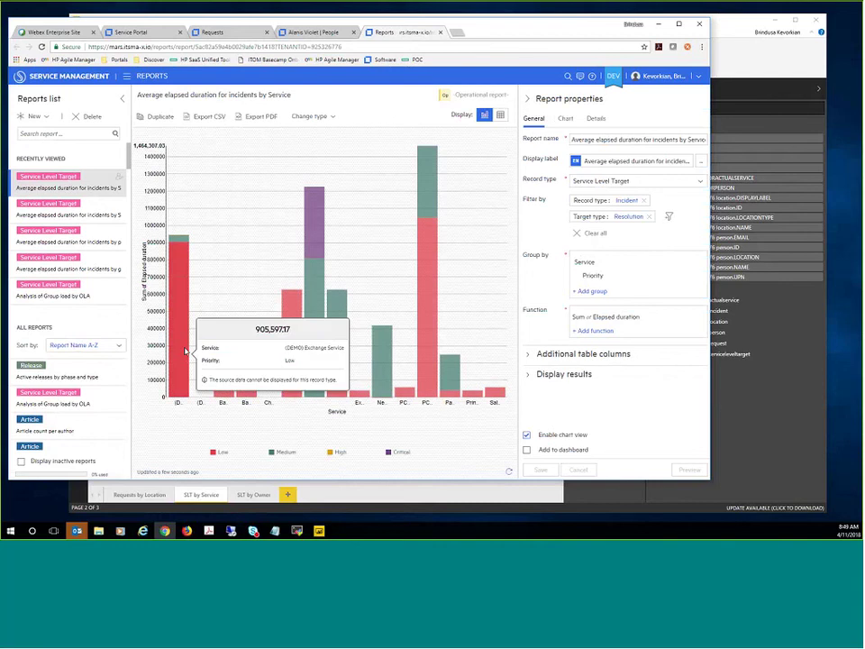
mouse_move(170, 335)
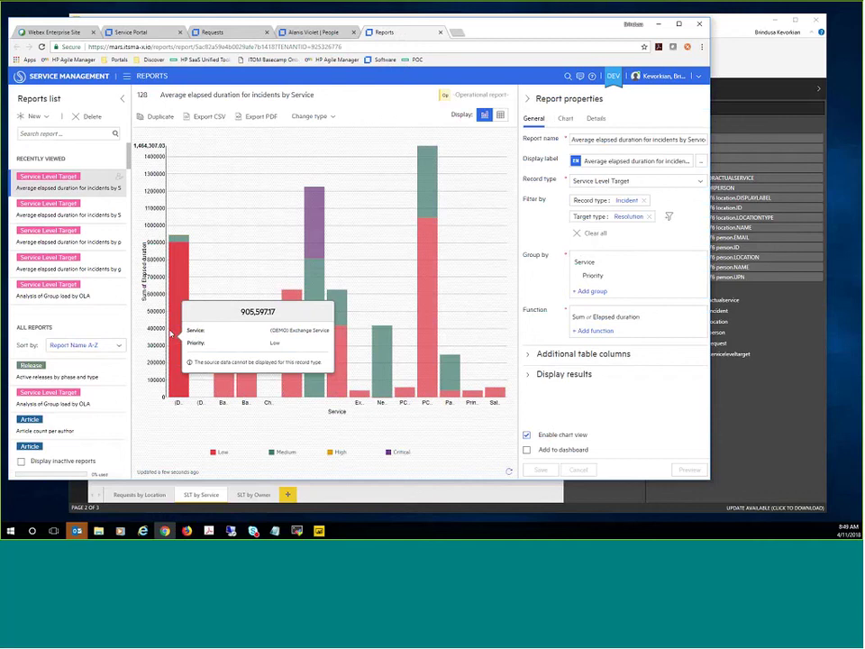
- Return to Power BI Desktop and compare its SLT by Service chart side by side with the Service Management report
key(alt+Tab)
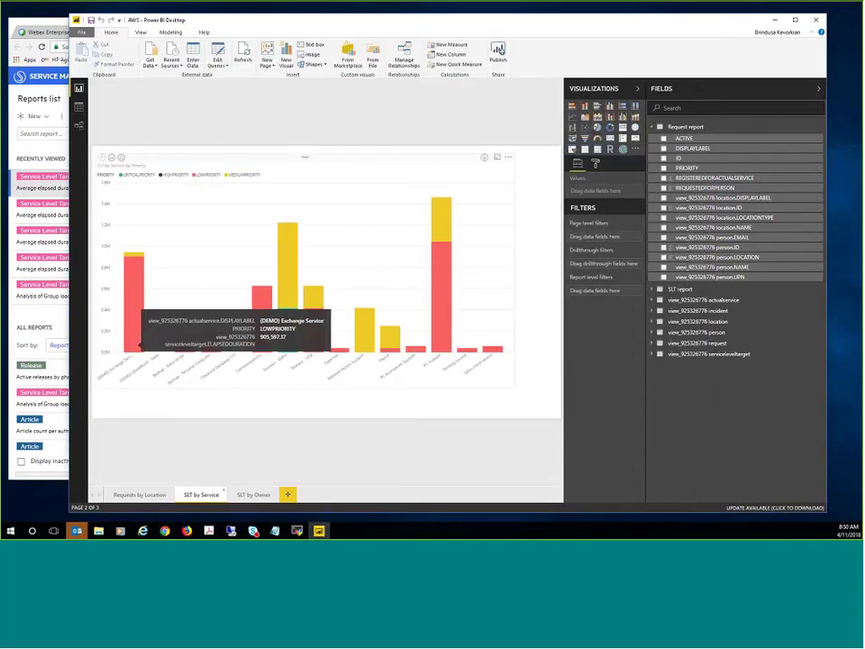
drag(333, 21, 610, 40)
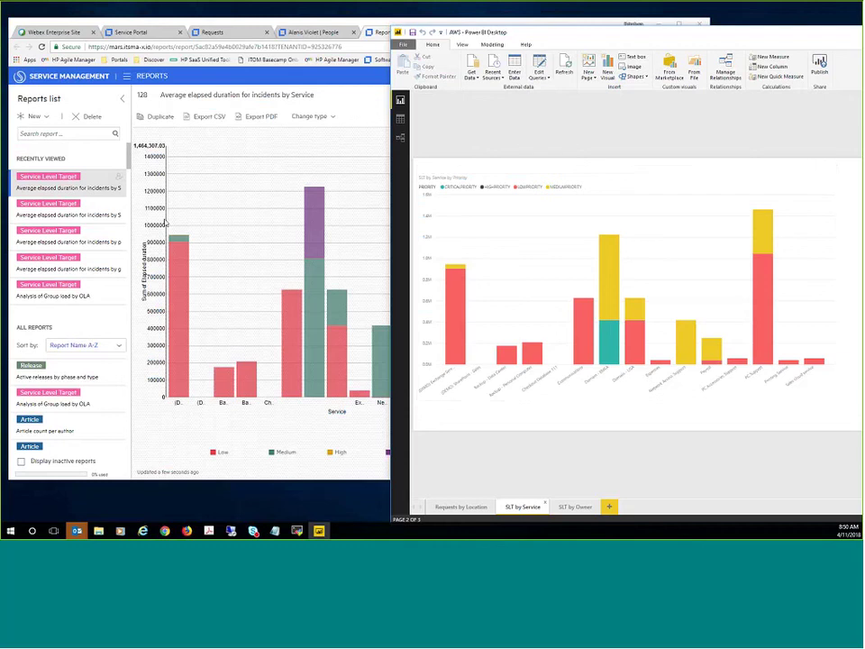
drag(95, 27, 293, 261)
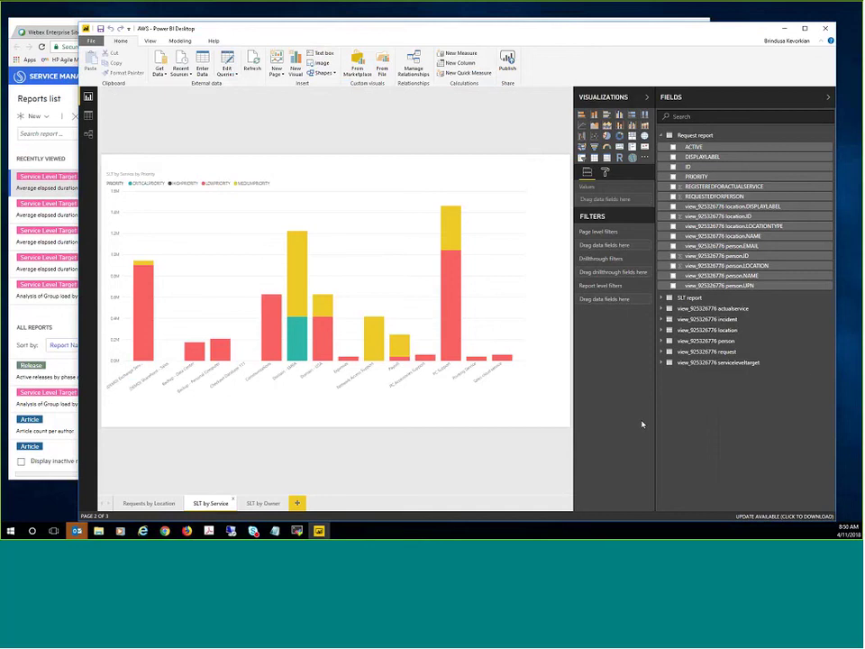
- Expand the SLT report table to review its fields, then select the chart on the SLT by Owner page to examine its fields and filters
click(686, 300)
scroll(784, 415, down, 2)
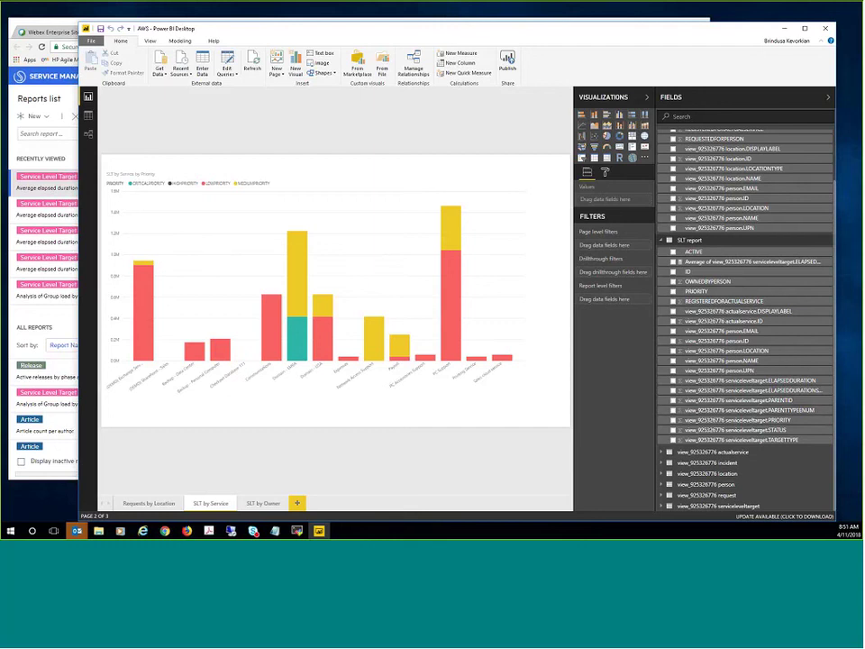
click(263, 503)
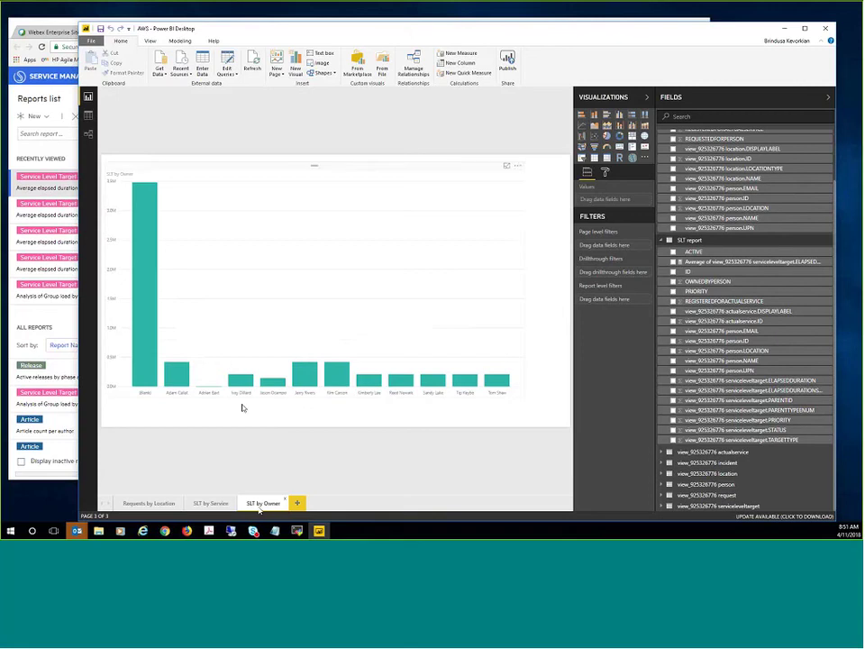
click(469, 302)
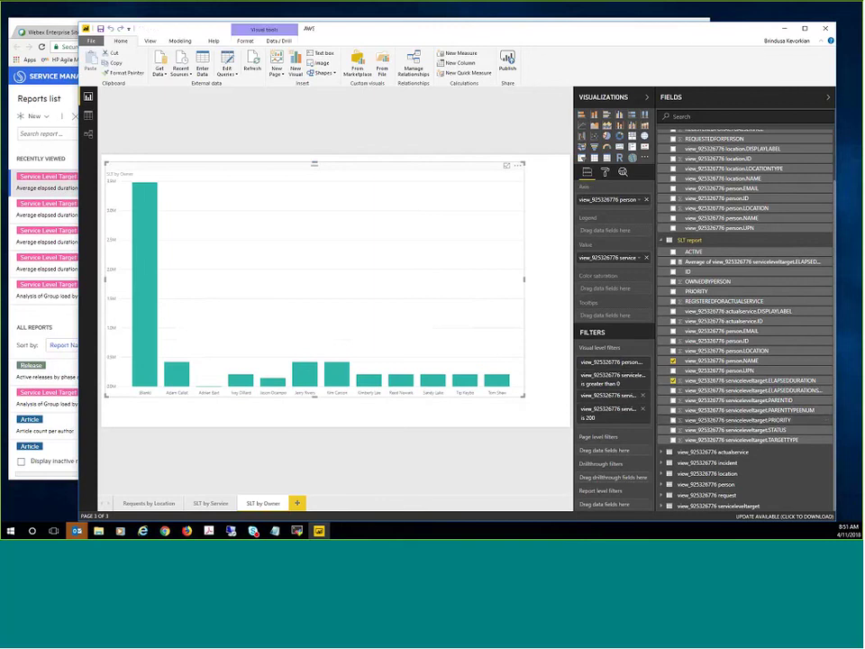